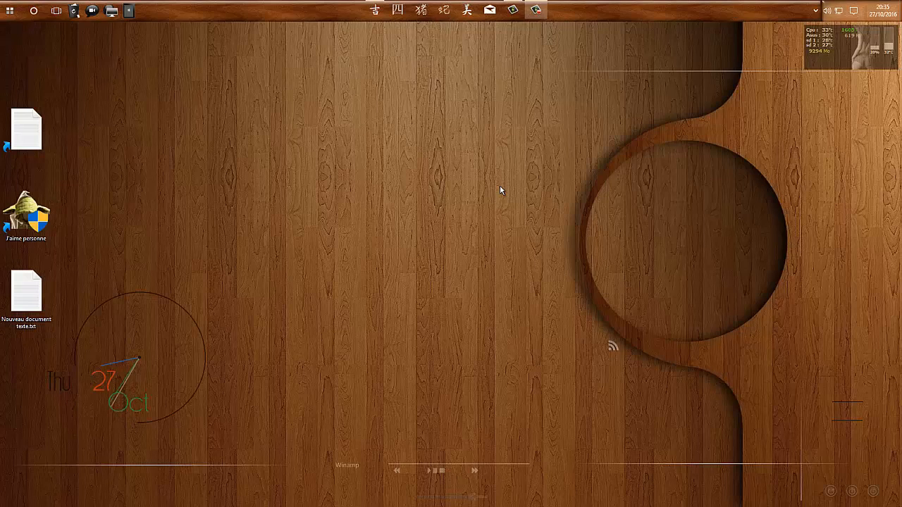
Open the system properties from Ce PC, examine the customized manufacturer, model, processor and product ID entries, and close the window.
left_click(376, 10)
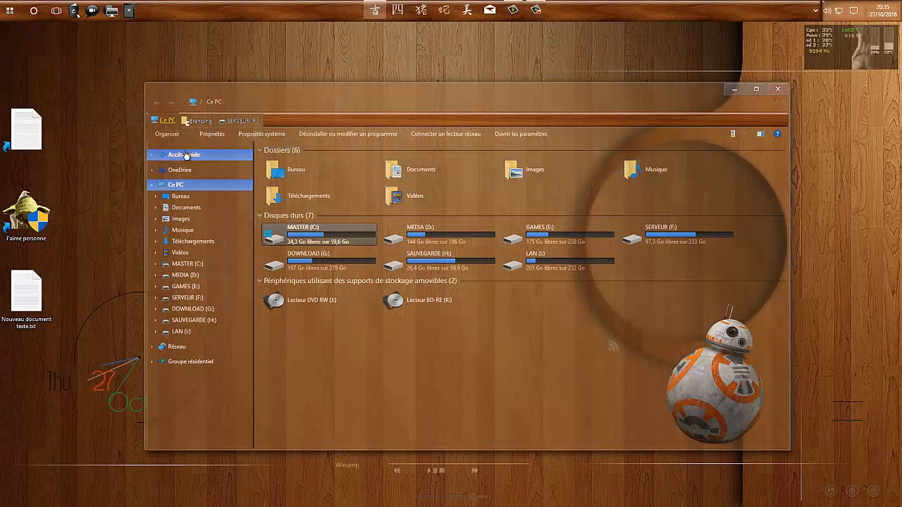
left_click(262, 134)
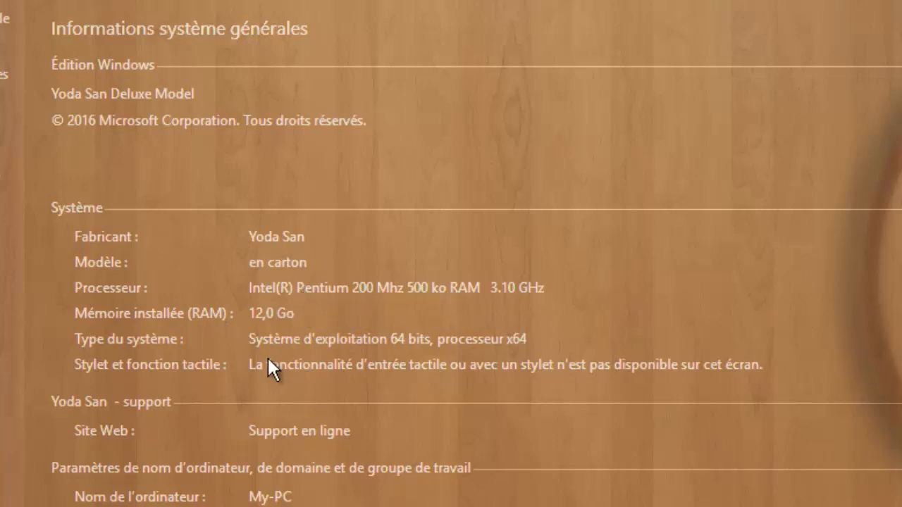
left_click(282, 429)
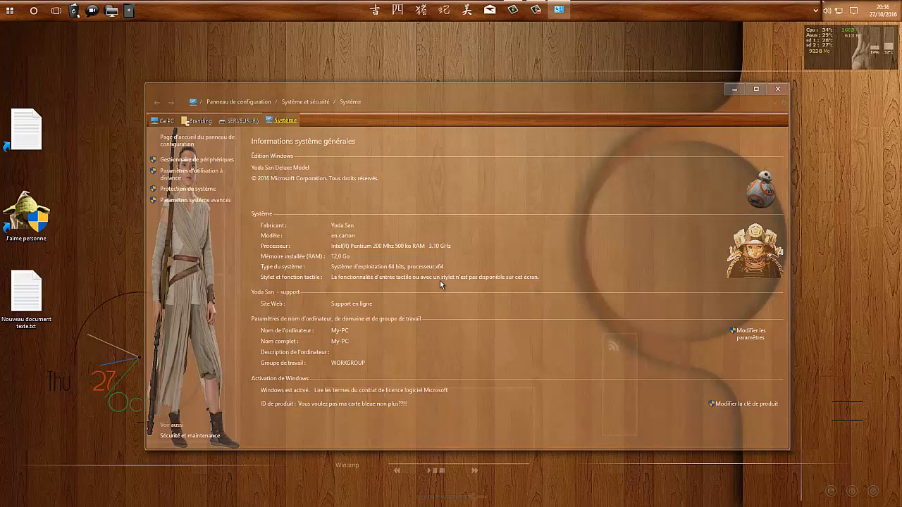
left_click(776, 90)
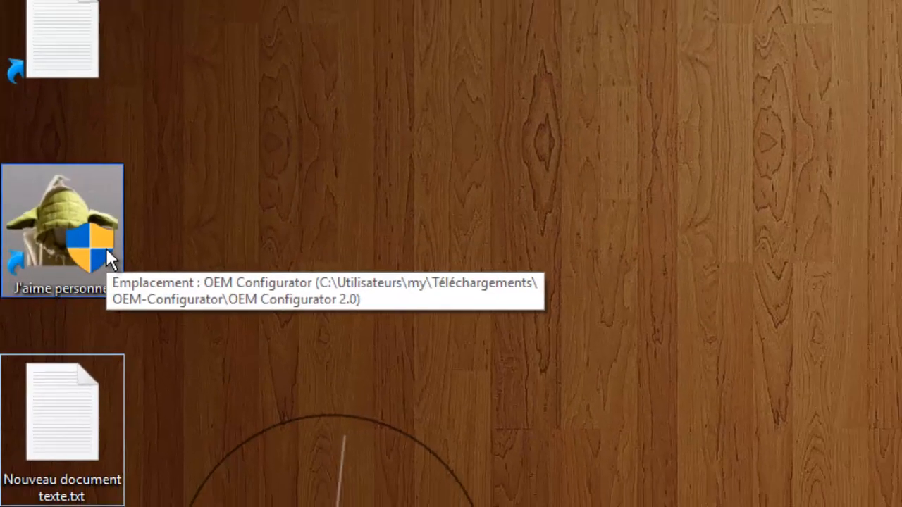
Launch OEM Configurator from the desktop shortcut and review the Manufacturer, Model and Support Website entries.
double_click(110, 259)
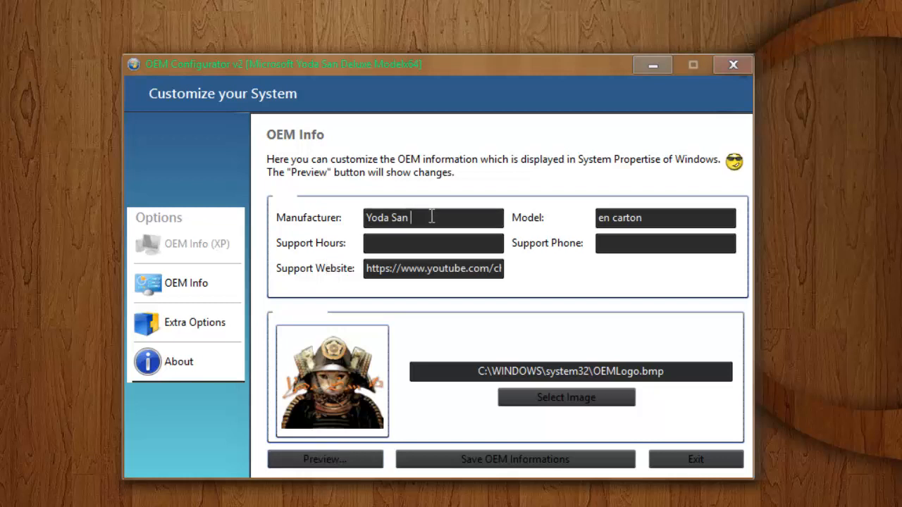
left_click_drag(432, 218, 282, 212)
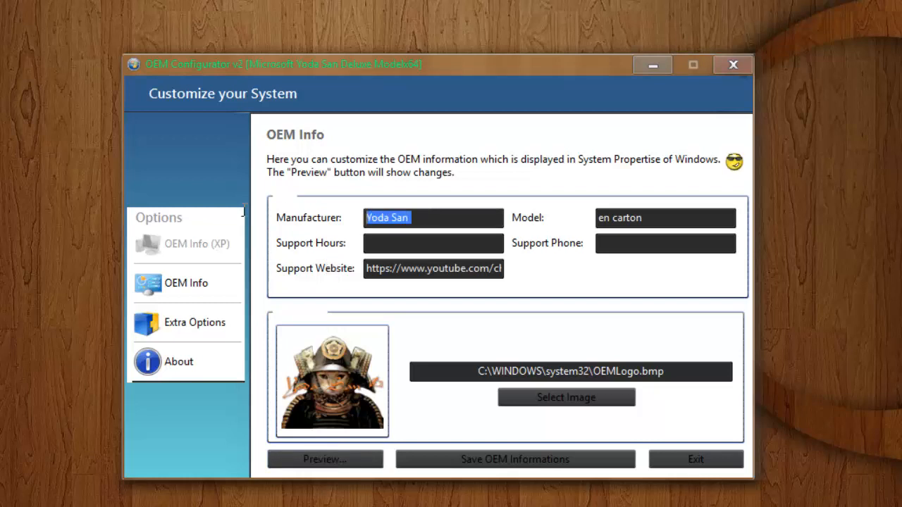
left_click(660, 218)
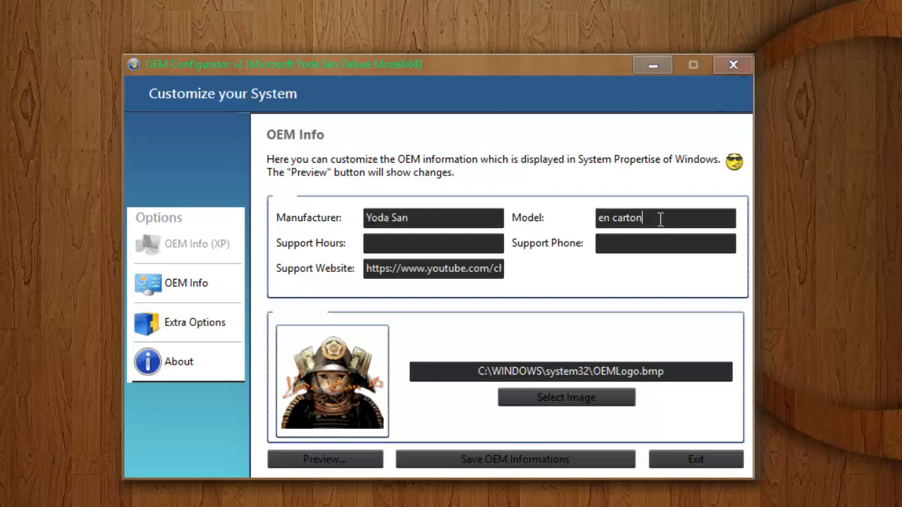
left_click_drag(660, 217, 553, 227)
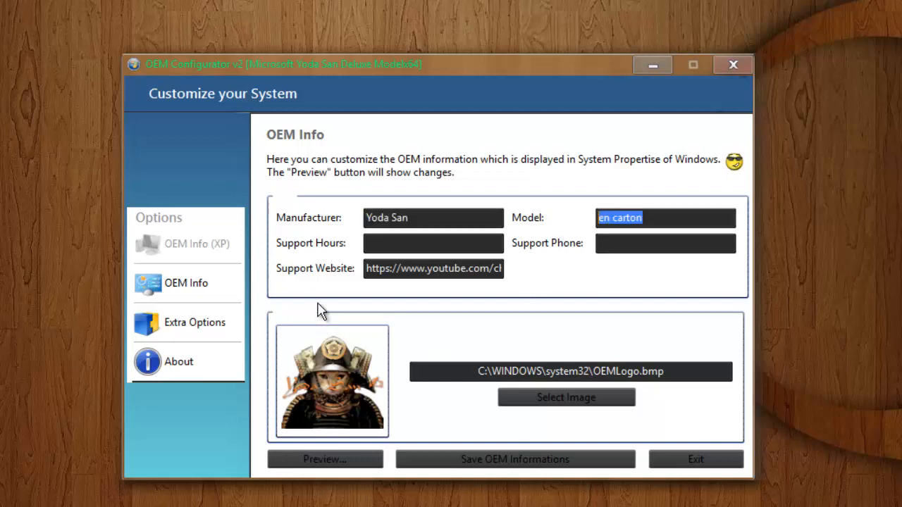
left_click(368, 275)
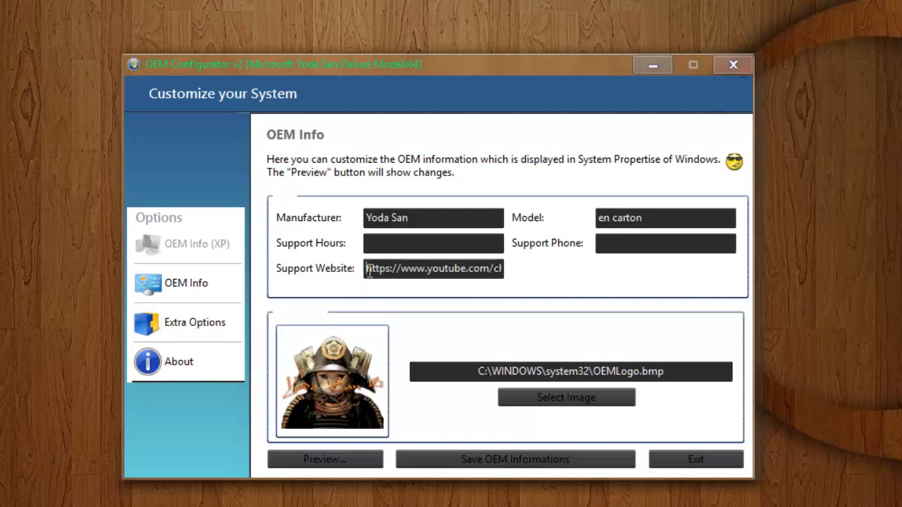
left_click_drag(369, 275, 529, 271)
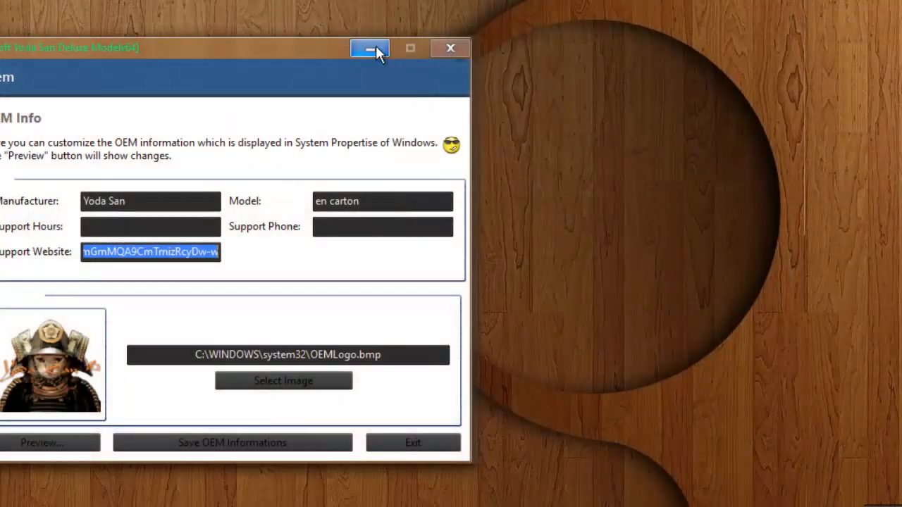
Compare the OEM entries and logo with the Windows system information, placing the OEM Configurator window beside that information.
left_click(369, 49)
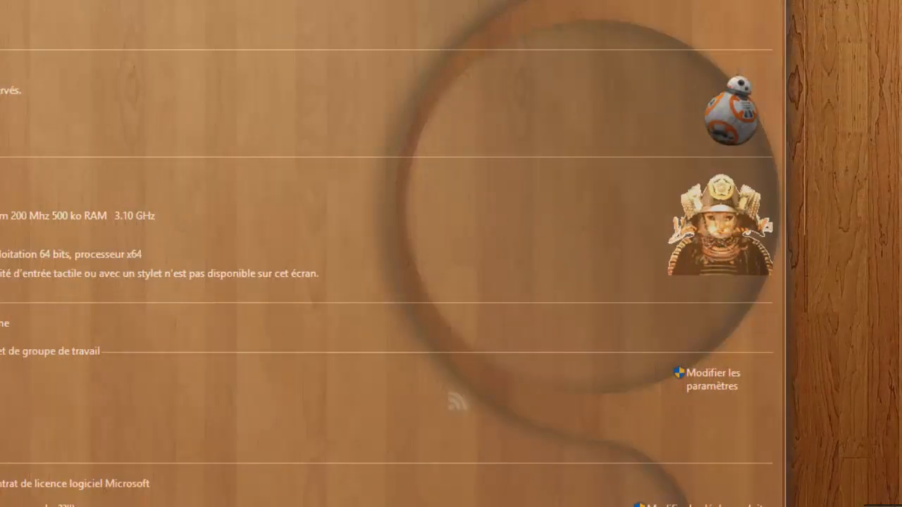
key("alt+Tab")
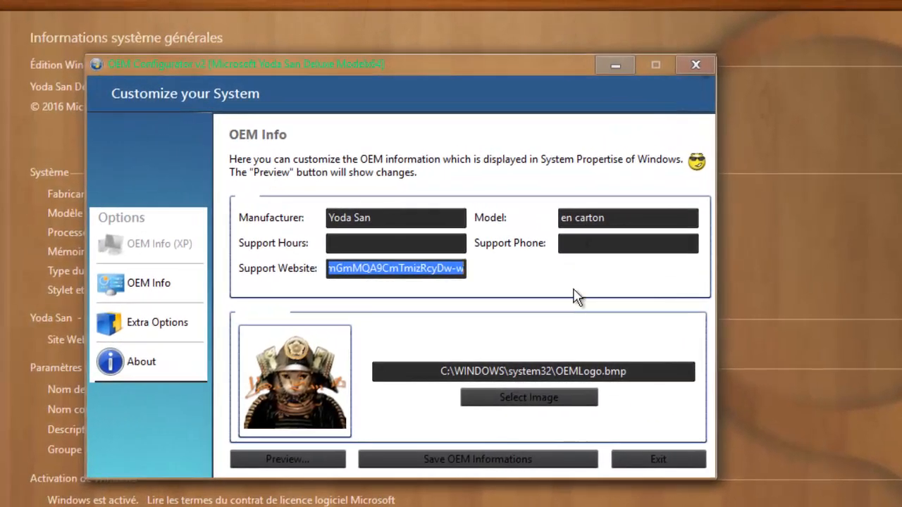
left_click_drag(471, 64, 559, 0)
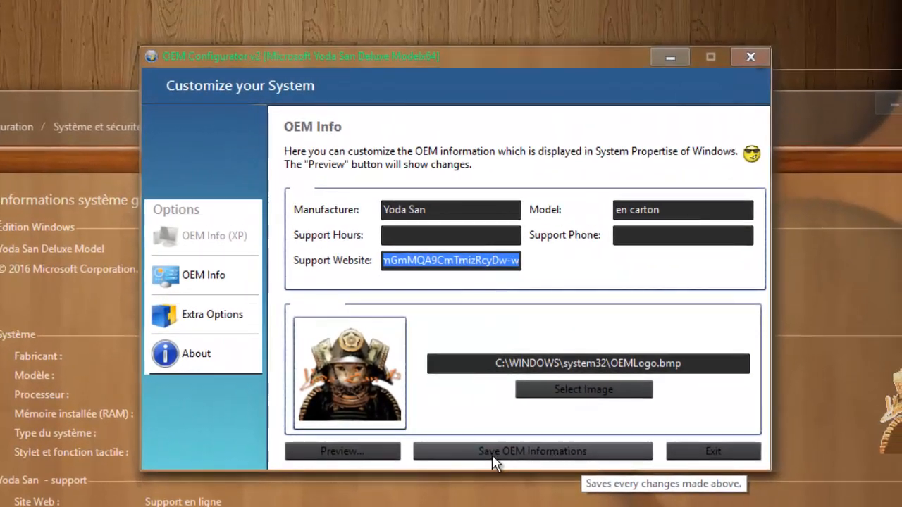
left_click_drag(436, 65, 724, 171)
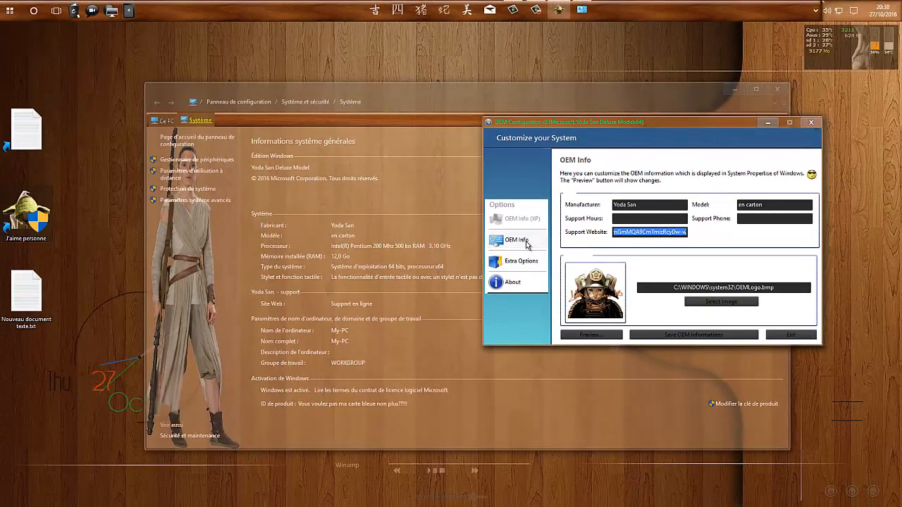
Show the Extra Options page and examine its Product ID and Processor Name entries.
left_click(521, 262)
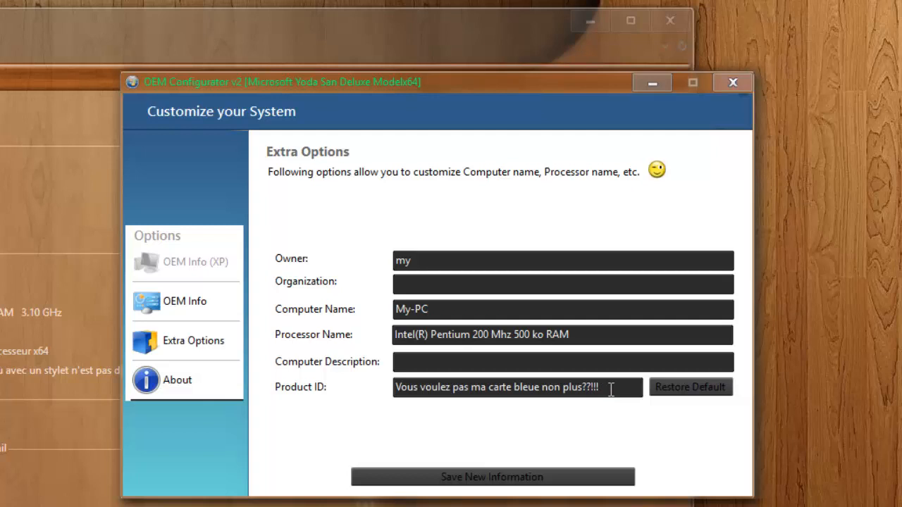
left_click_drag(611, 390, 368, 391)
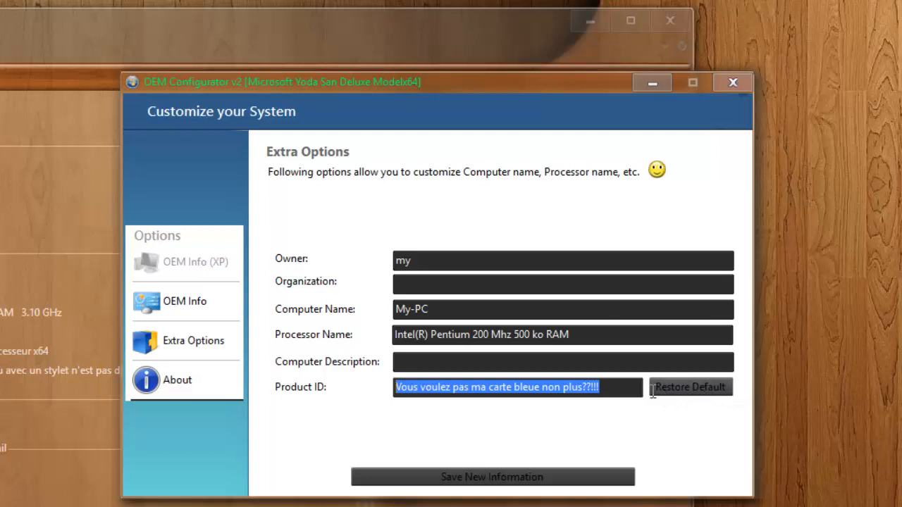
left_click(633, 386)
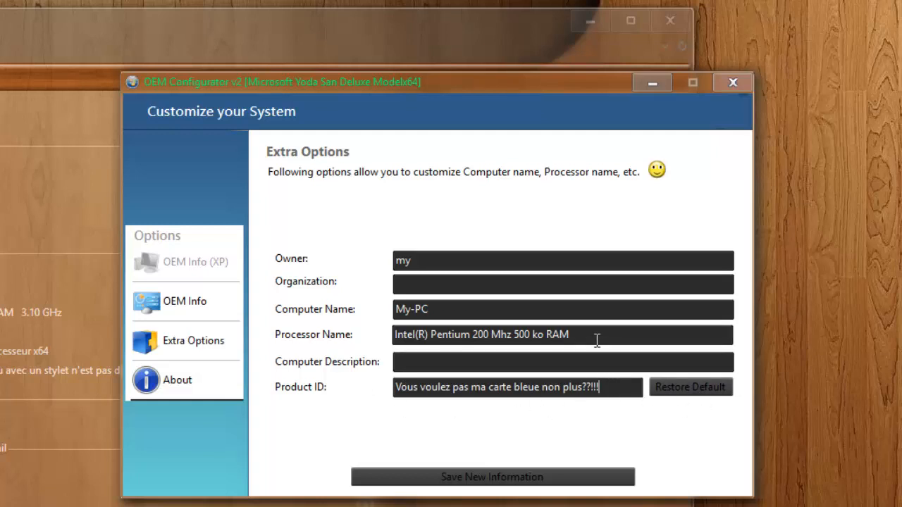
left_click_drag(712, 336, 374, 342)
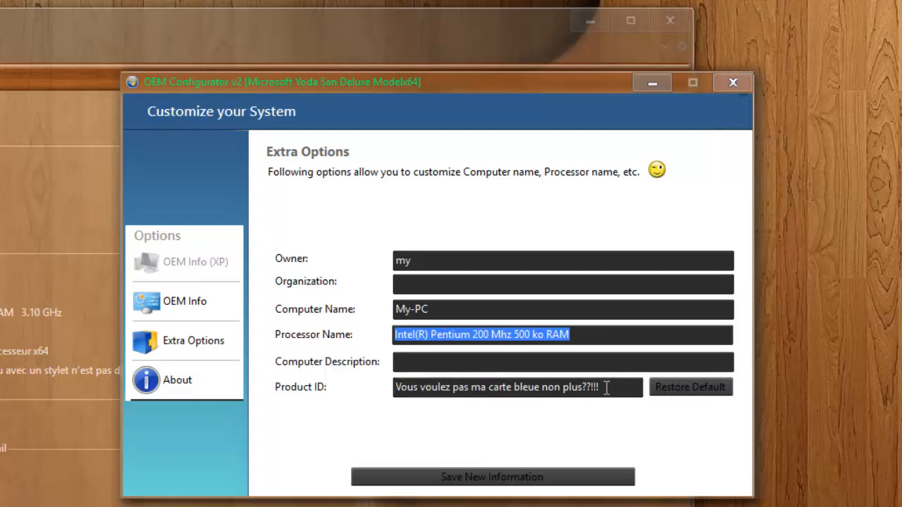
left_click_drag(612, 388, 360, 391)
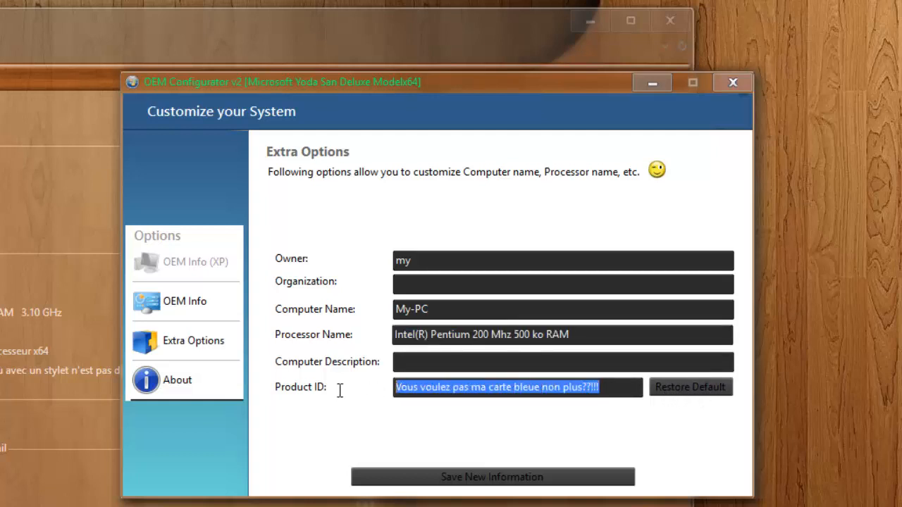
left_click(622, 391)
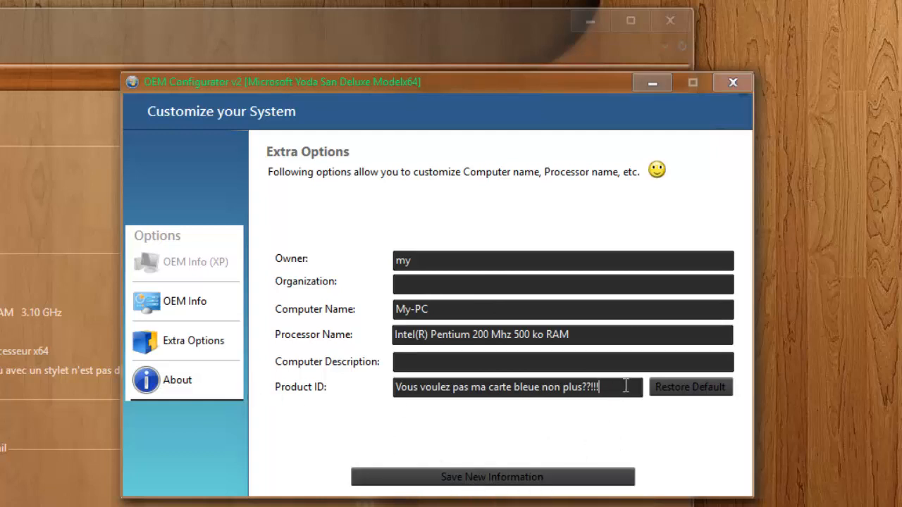
Replace the Product ID text with "on va tester ca! fais nous pas chier Yoda!" and save the new information.
left_click_drag(625, 387, 358, 391)
type("o")
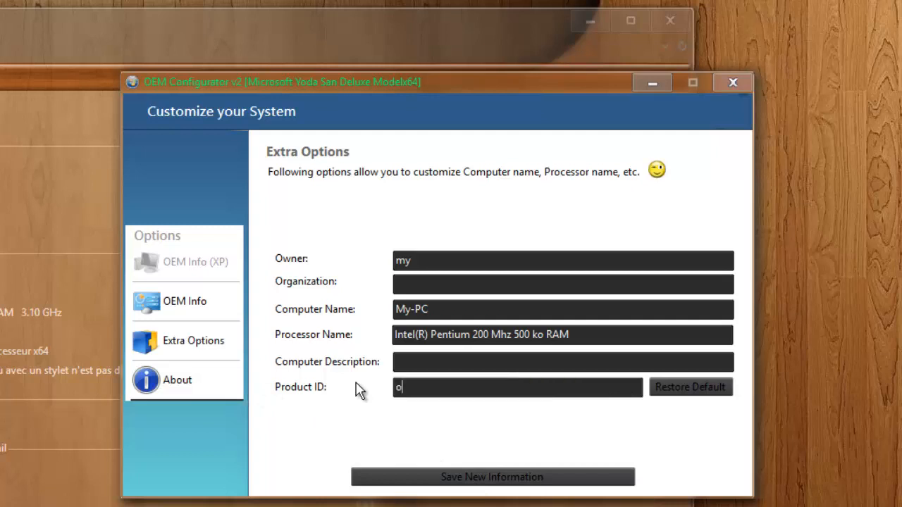
type("n va tester ca! fai")
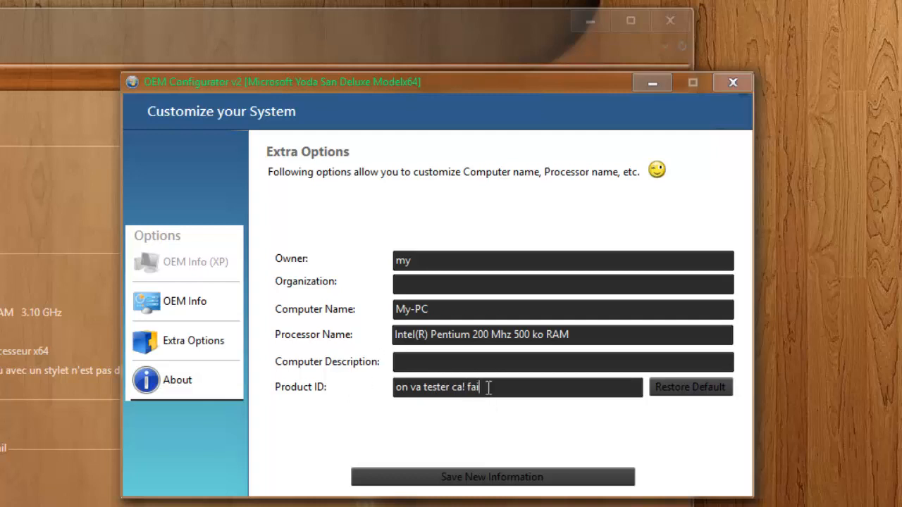
type("s mous pas chier Yoda!")
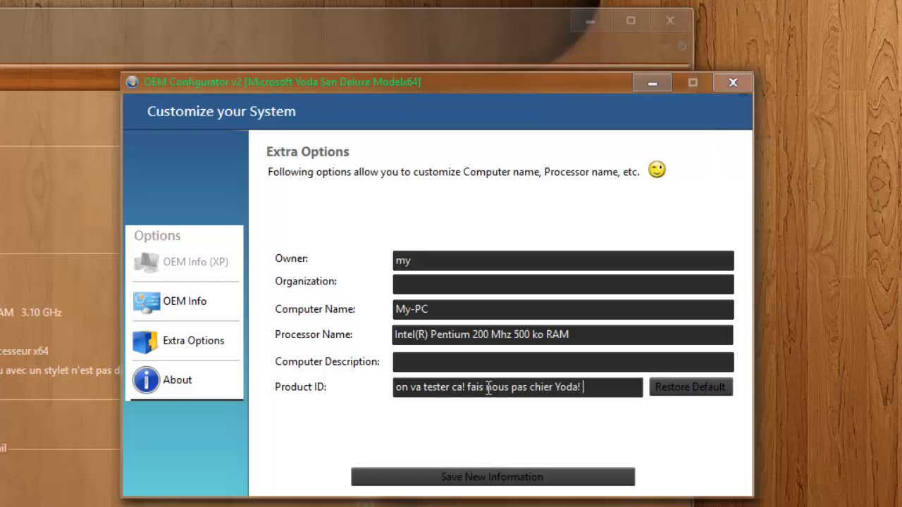
left_click(442, 481)
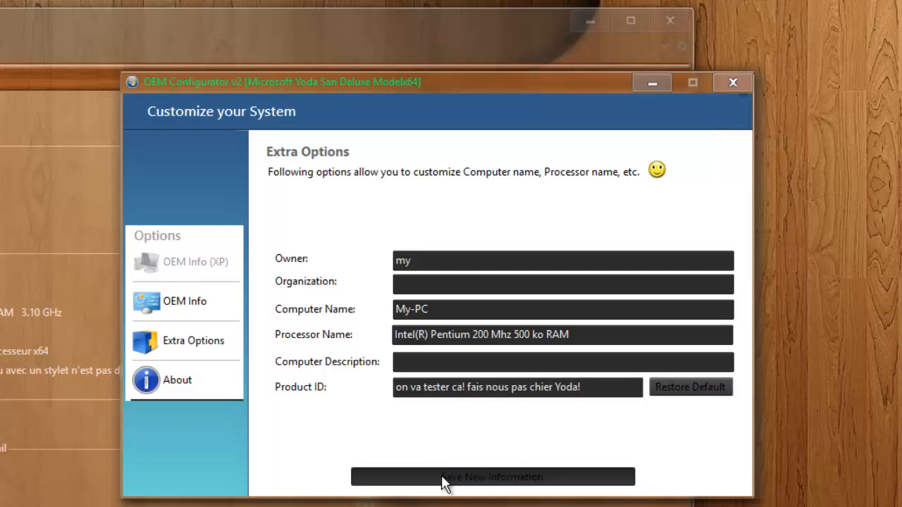
left_click(128, 419)
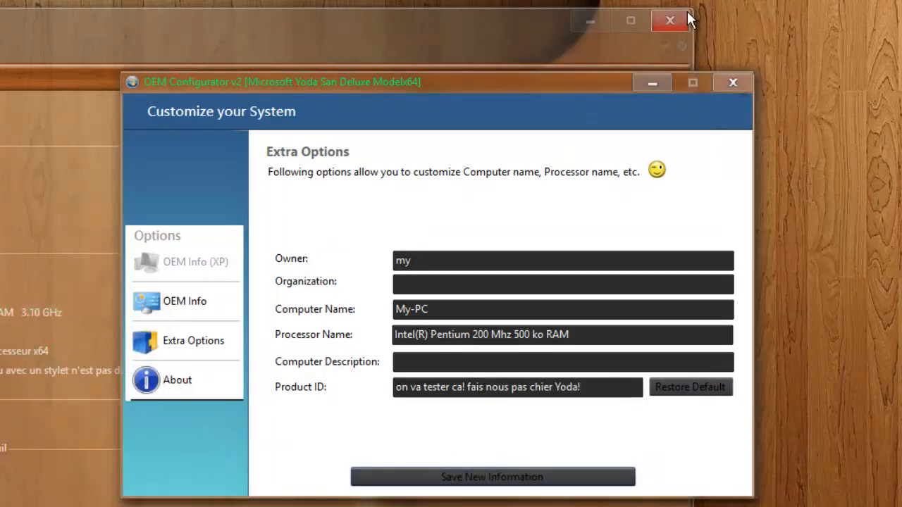
Close the outdated system information window and reopen the system properties from Ce PC to check the new Product ID.
left_click(671, 21)
left_click(112, 10)
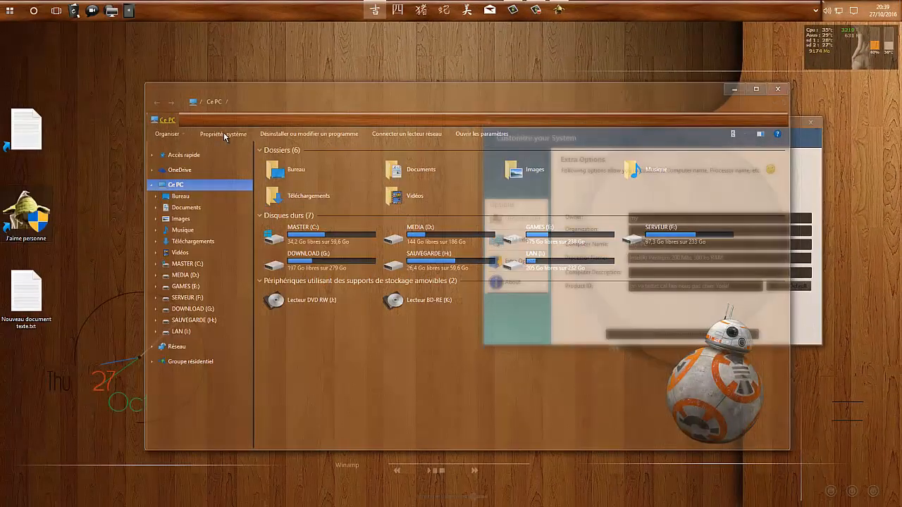
left_click(223, 133)
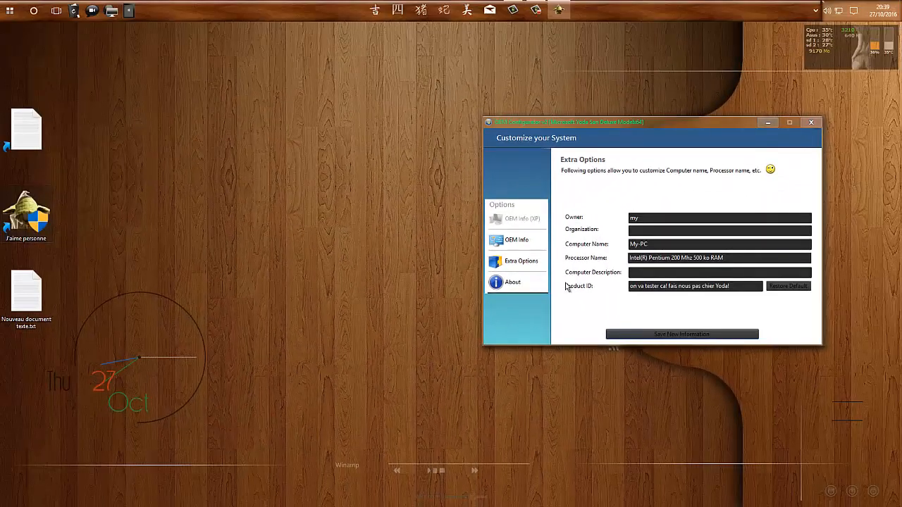
Return to the OEM Info page, browse the bitmap images in the Branding folder for the logo, and cancel the selection.
left_click_drag(655, 122, 551, 126)
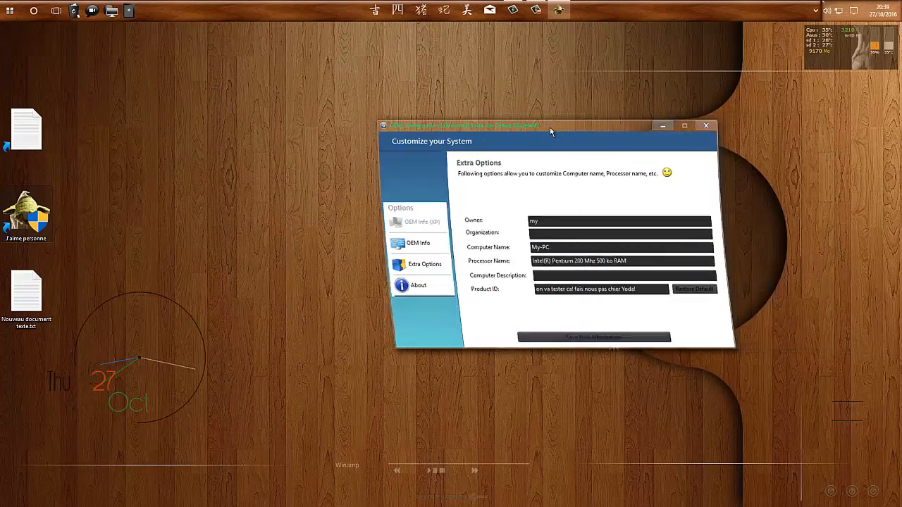
left_click(411, 243)
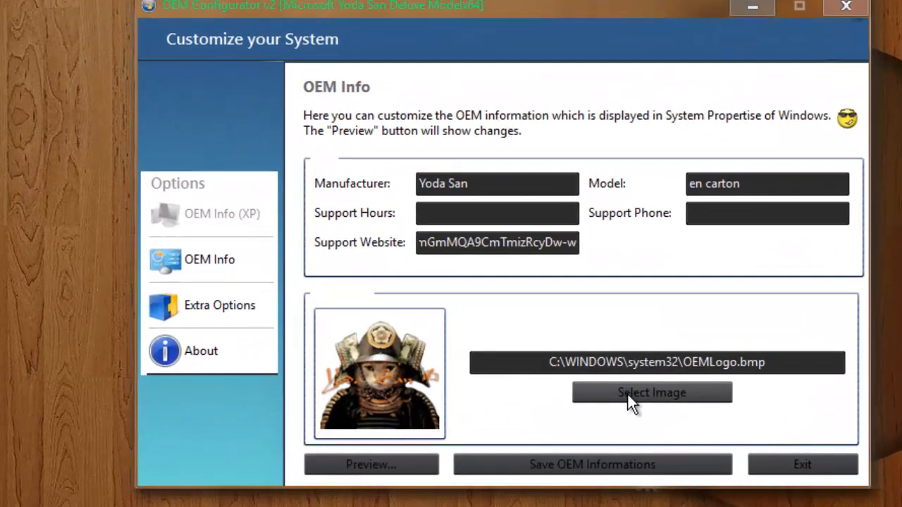
left_click(618, 375)
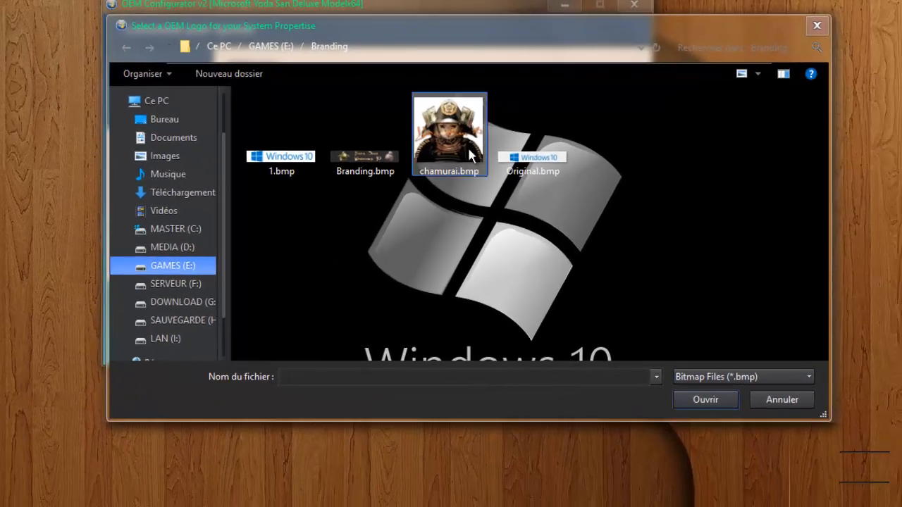
left_click(794, 400)
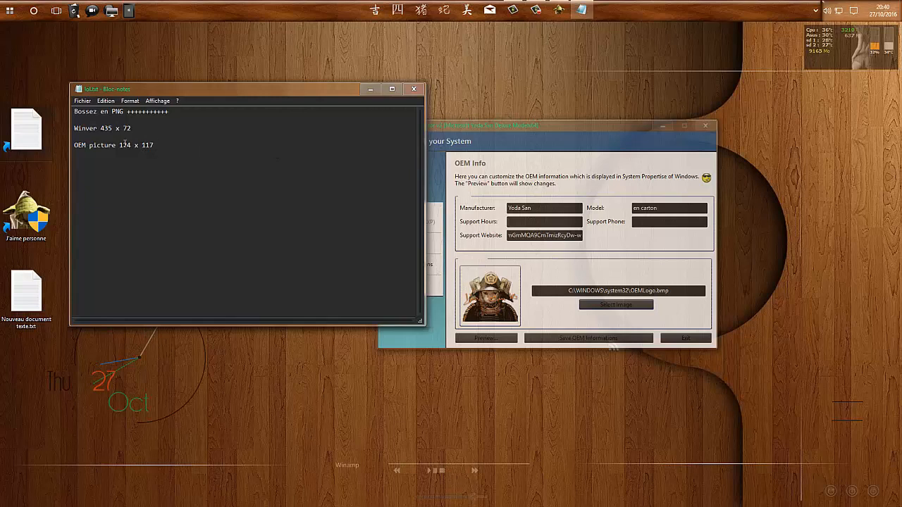
Check the OEM picture dimensions in the lol.txt notes, minimize the notes, and reposition the OEM Configurator window.
left_click_drag(120, 145, 149, 145)
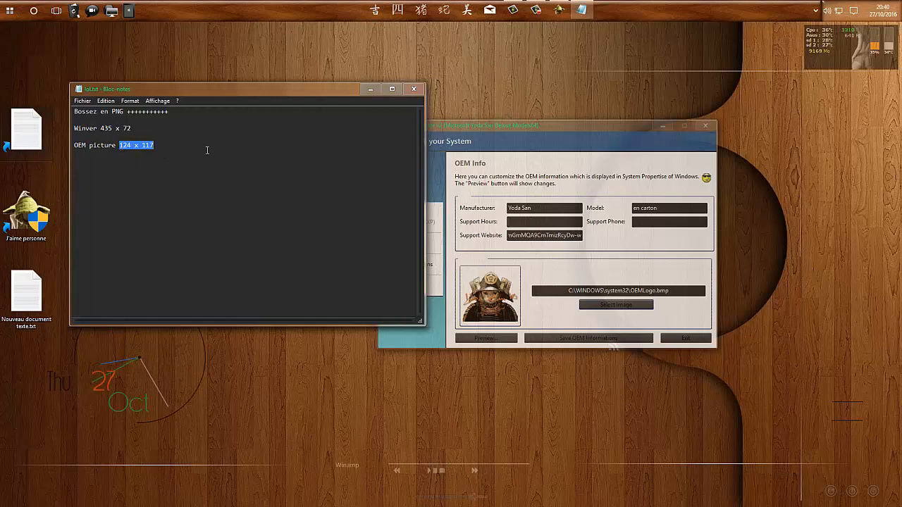
left_click(217, 227)
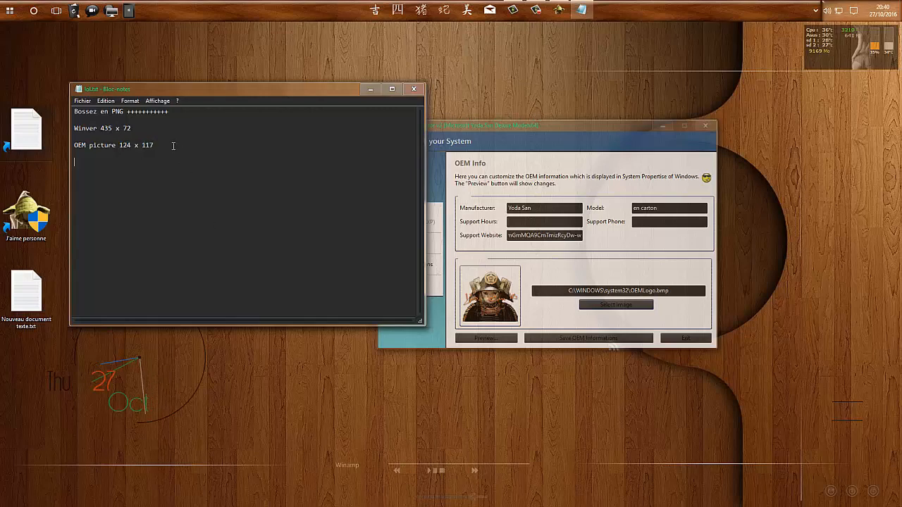
left_click(370, 88)
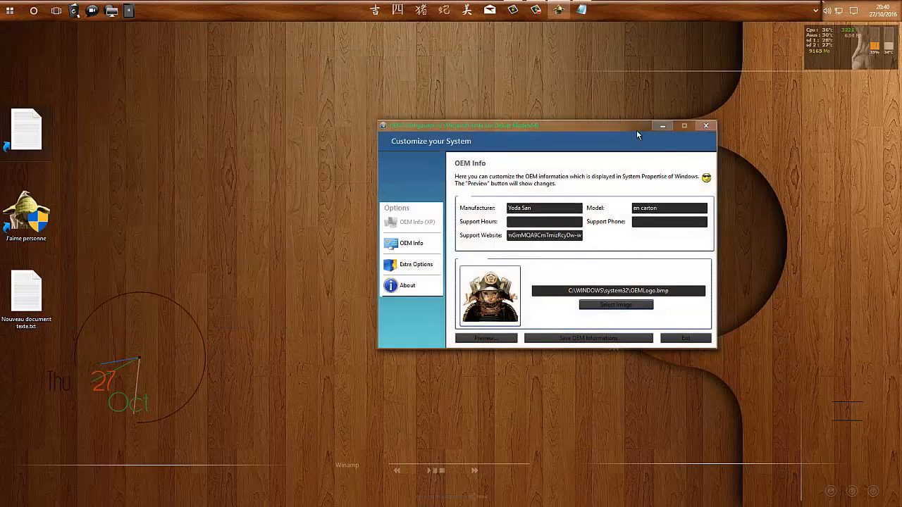
left_click_drag(606, 134, 535, 145)
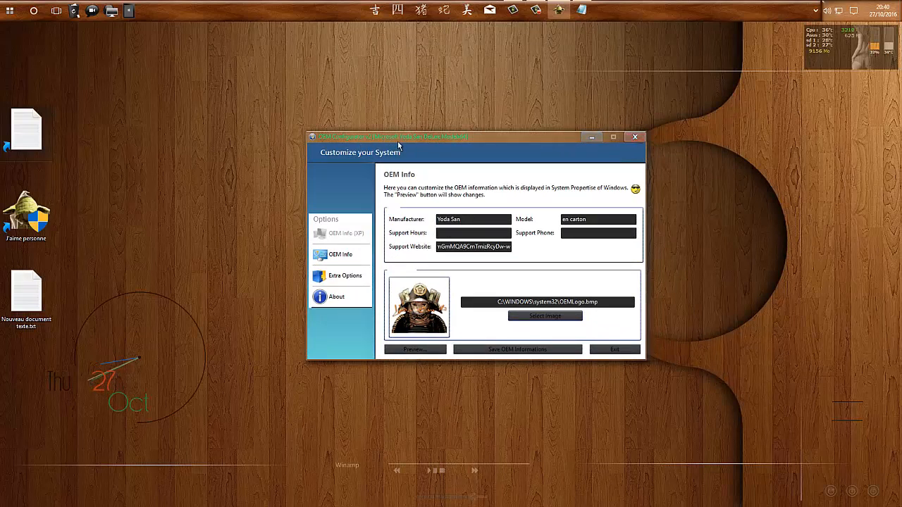
Close OEM Configurator, run winver to open the About Windows dialog, and move the dialog to the middle of the desktop.
left_click(637, 138)
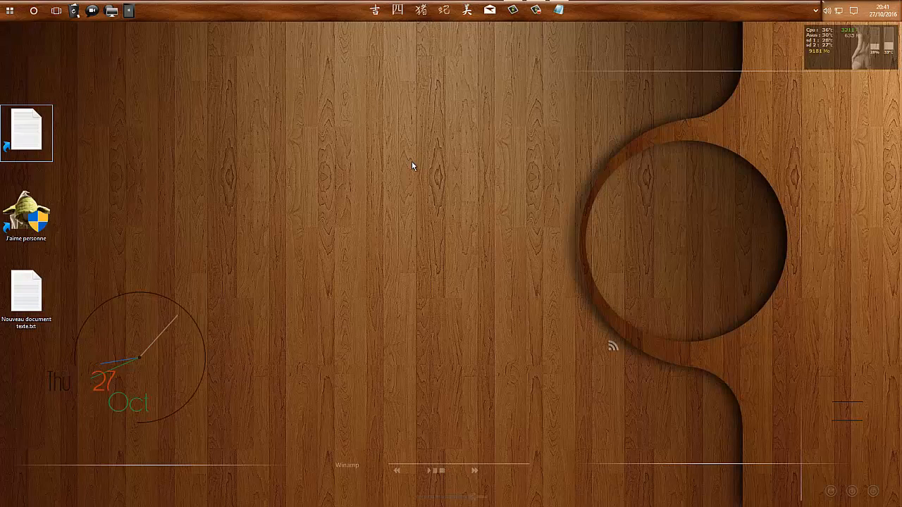
right_click(10, 10)
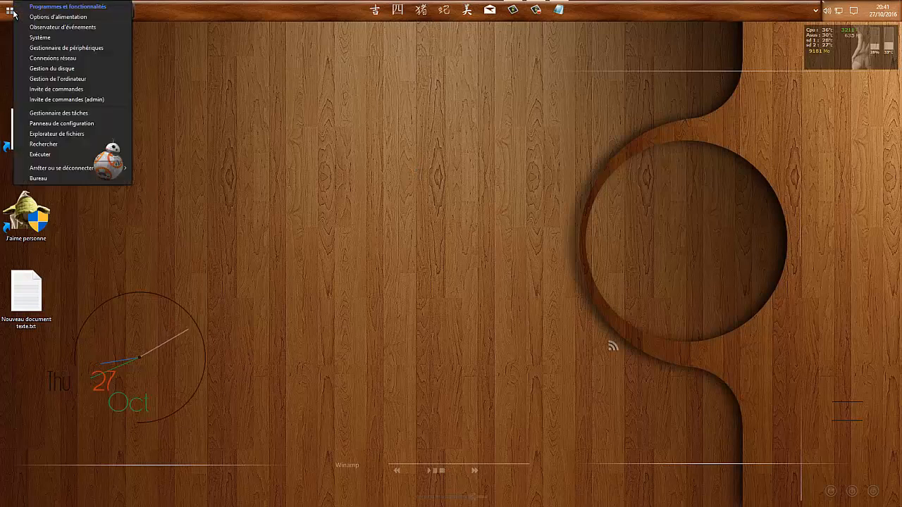
left_click(59, 153)
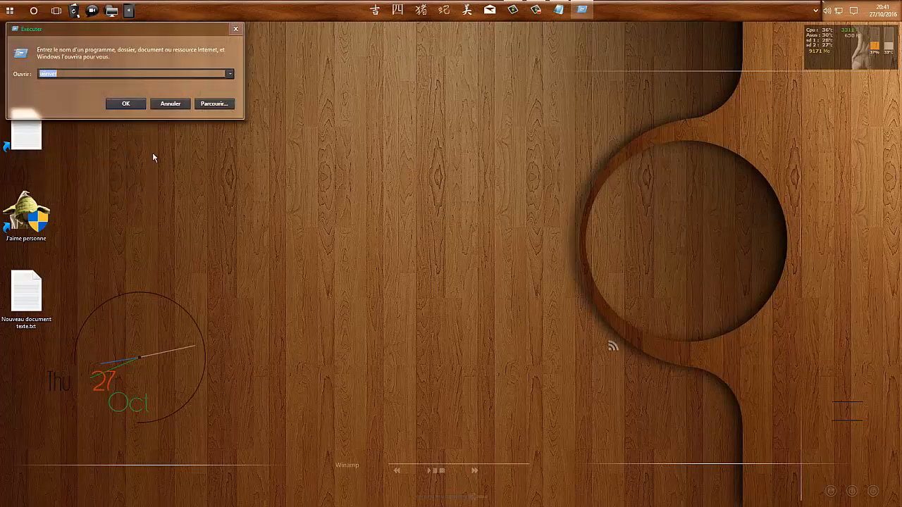
left_click(126, 104)
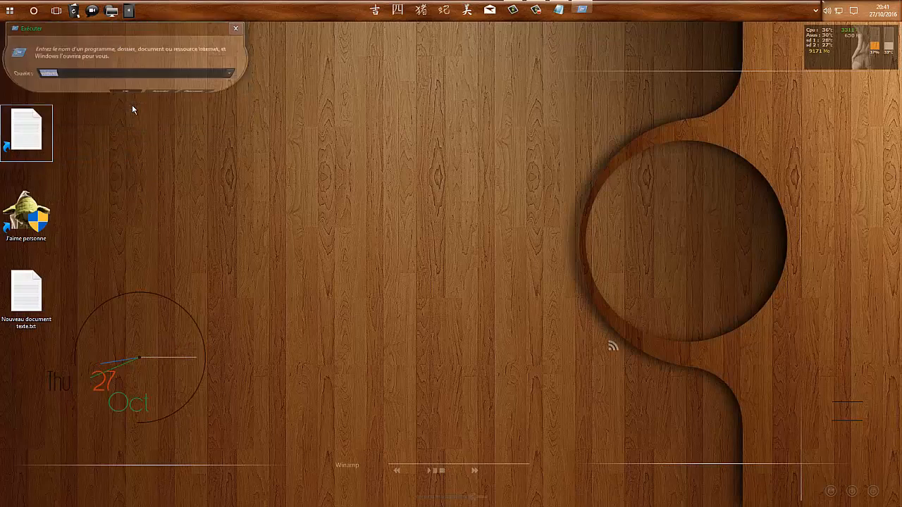
left_click_drag(128, 31, 431, 161)
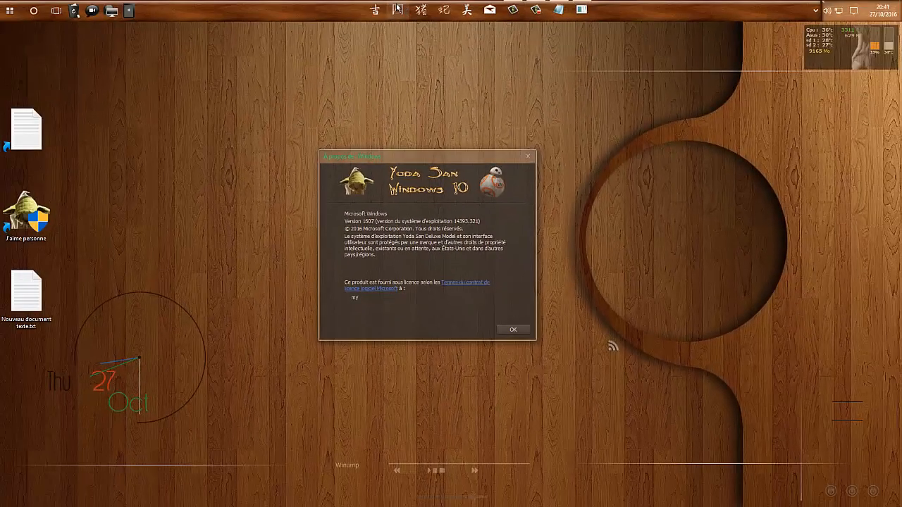
Open the Branding folder, view the Windows 10 logo image 1.bmp, then close the image and minimize the folder.
right_click(397, 8)
right_click(374, 10)
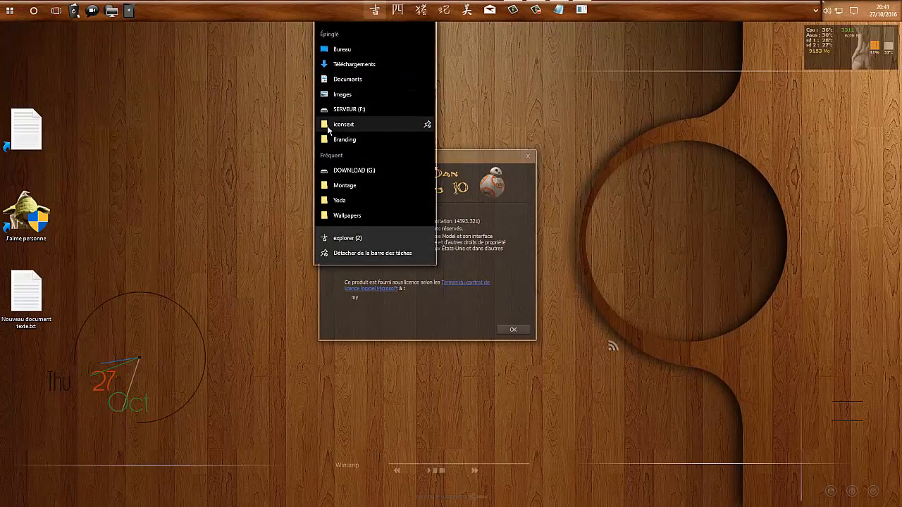
left_click(350, 140)
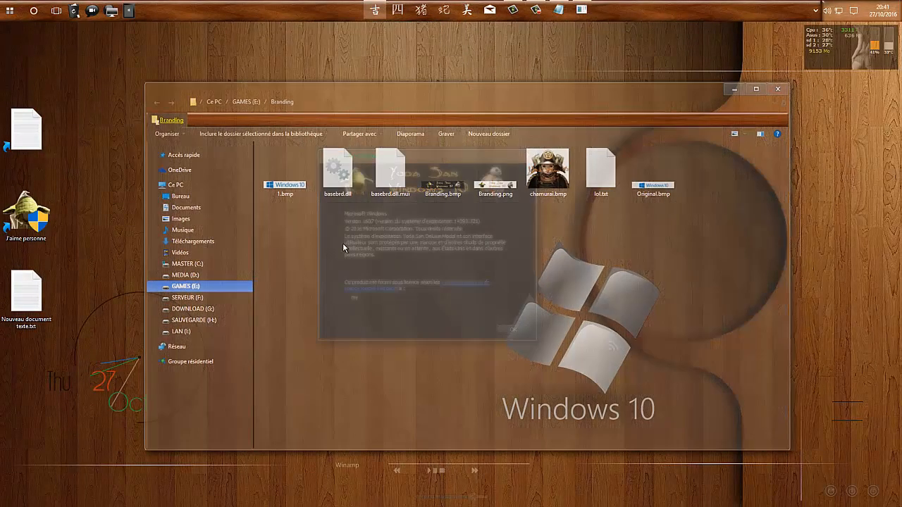
double_click(303, 191)
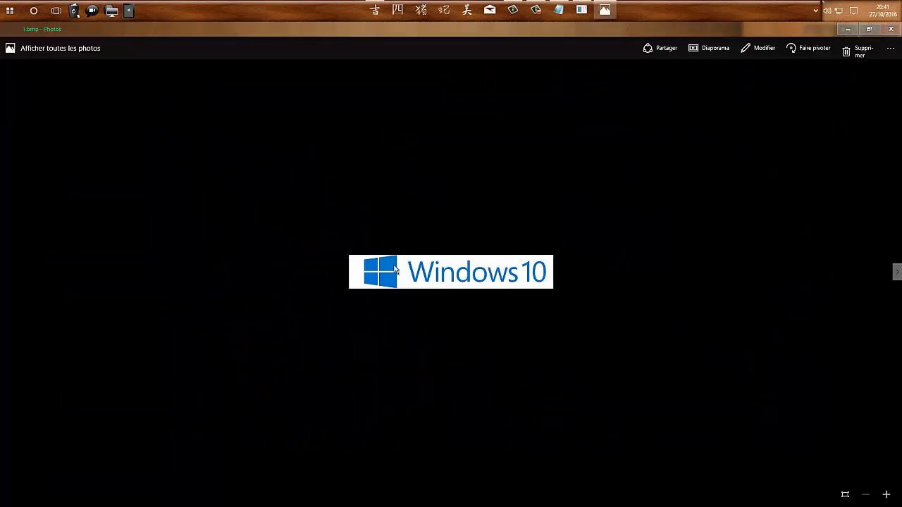
left_click(891, 33)
left_click(732, 91)
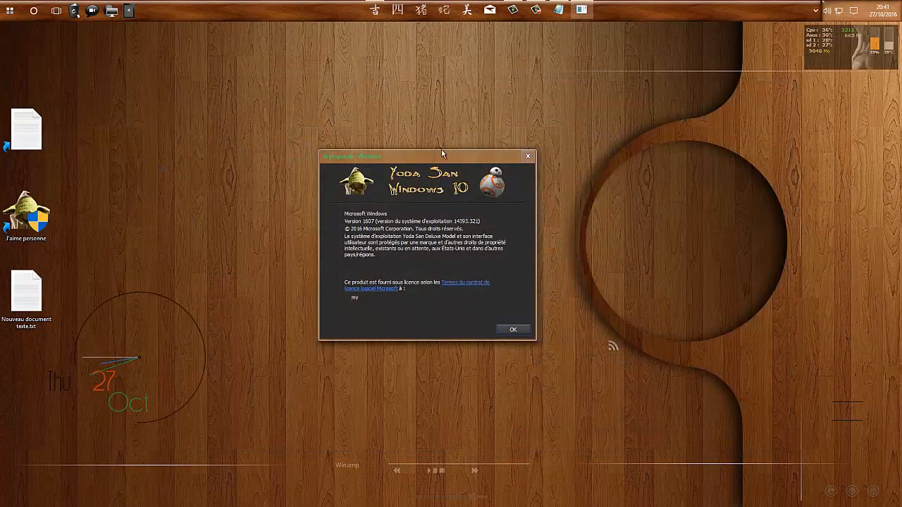
Examine the banner in the About Windows dialog and close it, then check the banner in the shutdown dialog and cancel.
left_click_drag(441, 149, 438, 124)
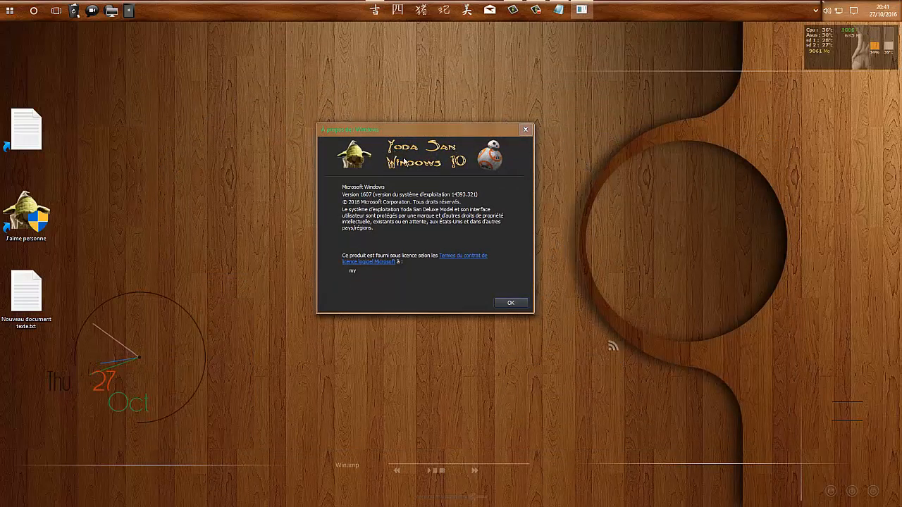
left_click_drag(419, 131, 420, 143)
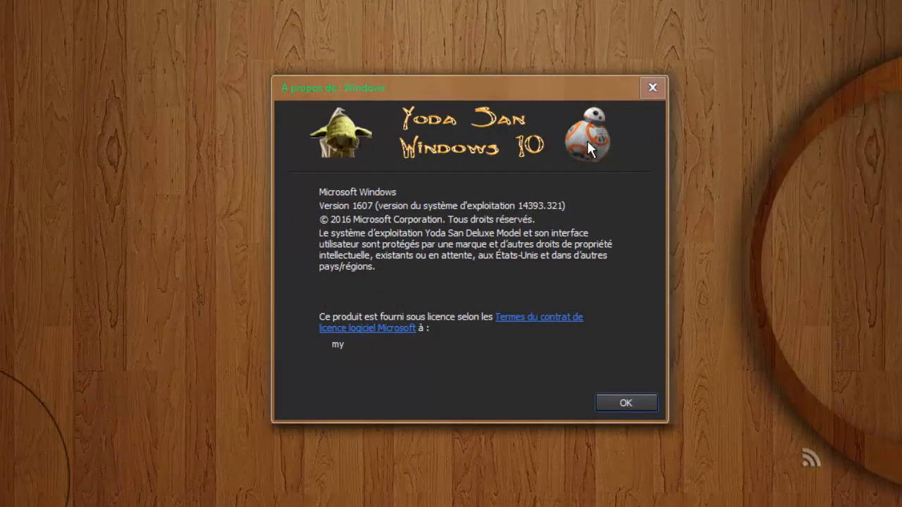
left_click(626, 403)
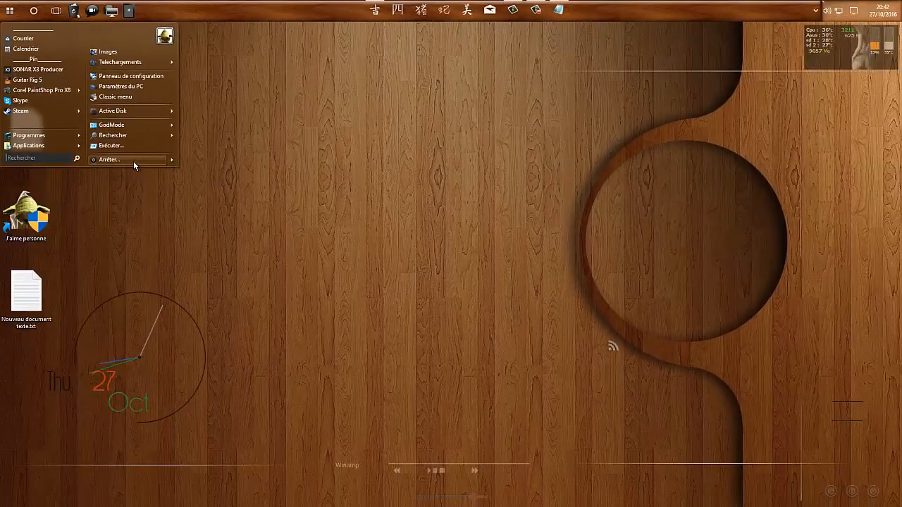
left_click(133, 161)
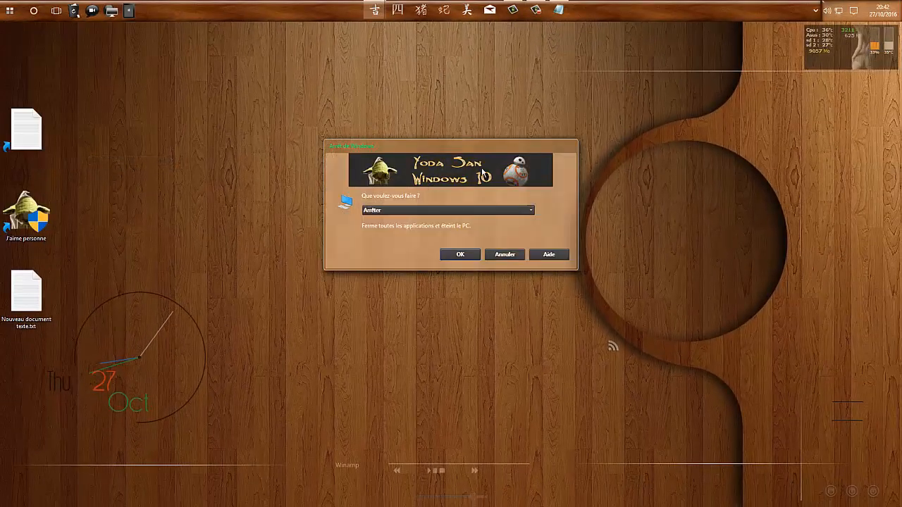
left_click(511, 258)
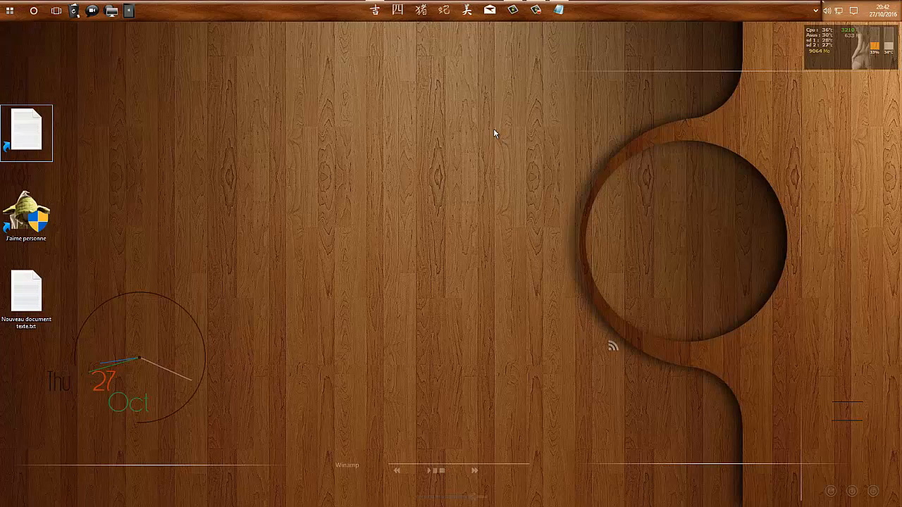
Run winver again and move the About Windows dialog aside to clear the middle of the desktop.
right_click(9, 10)
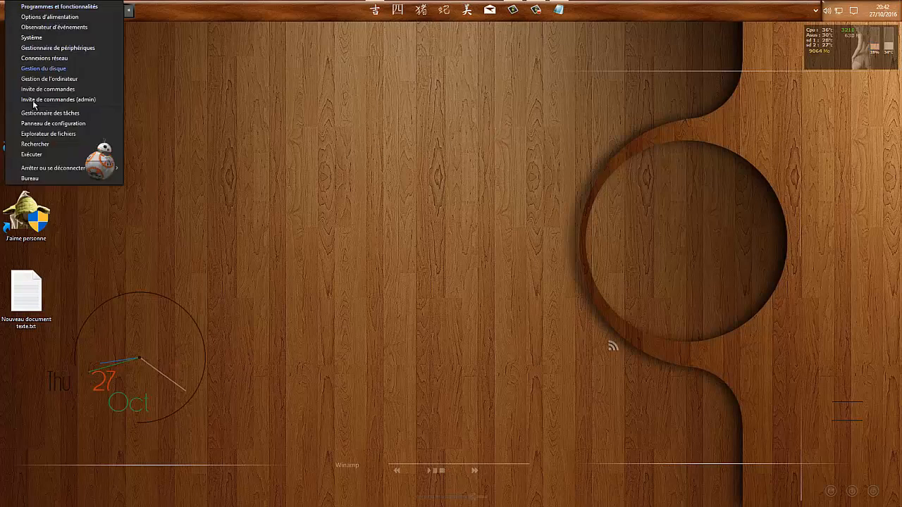
left_click(59, 160)
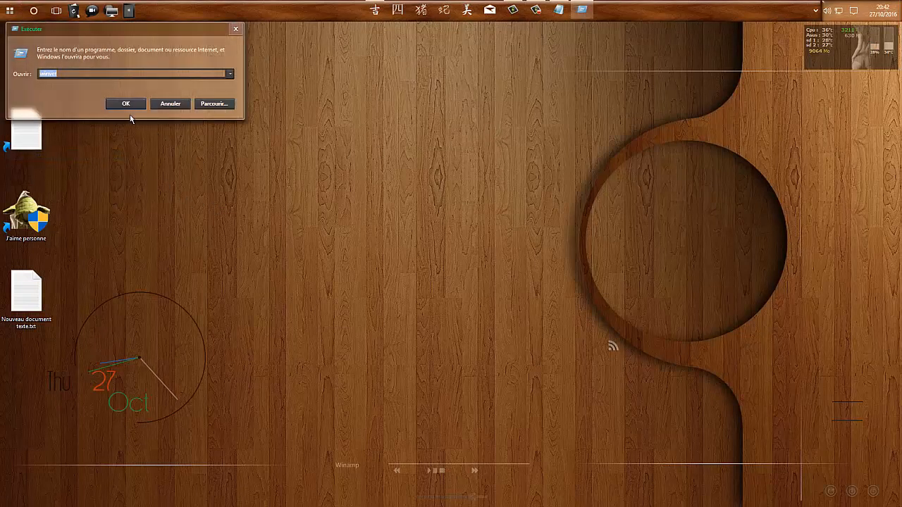
key("Return")
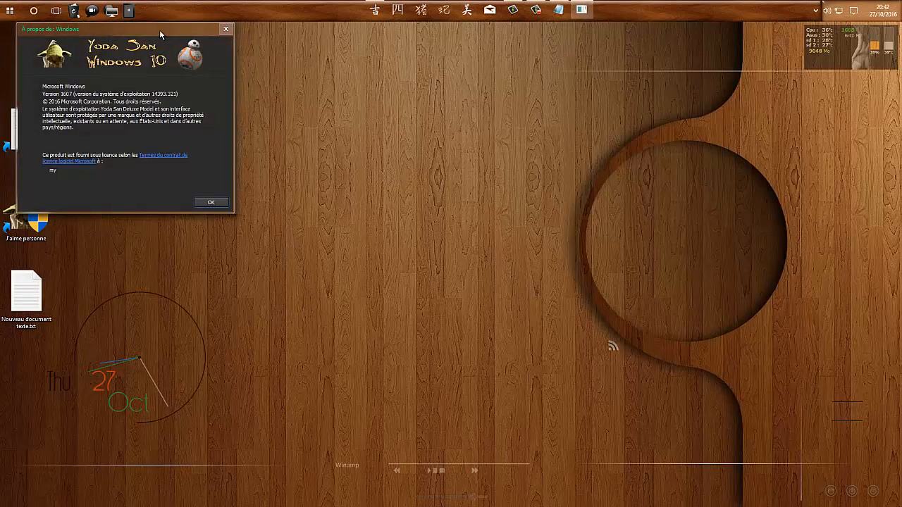
left_click_drag(159, 30, 483, 123)
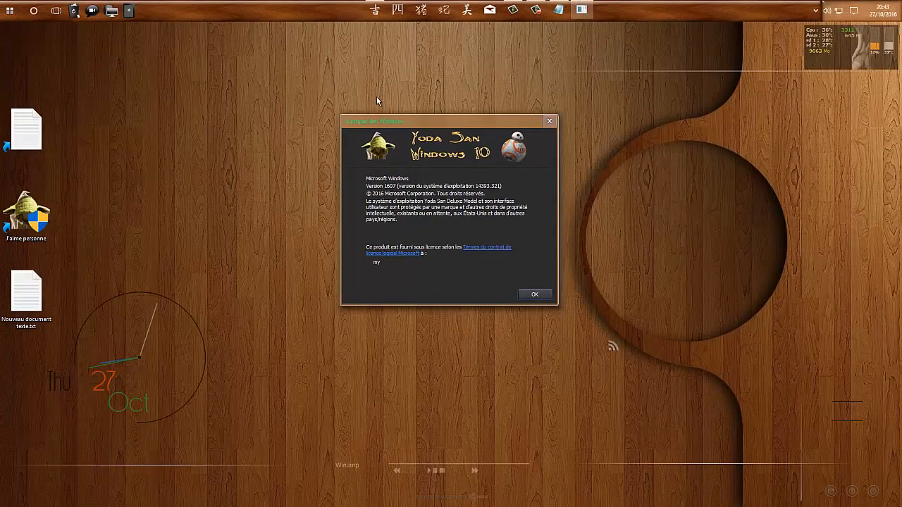
left_click_drag(419, 125, 698, 116)
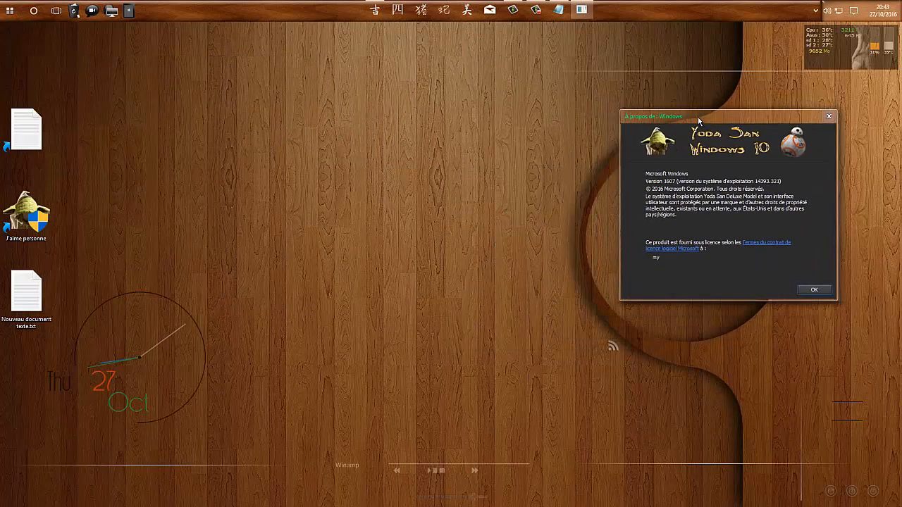
left_click(407, 90)
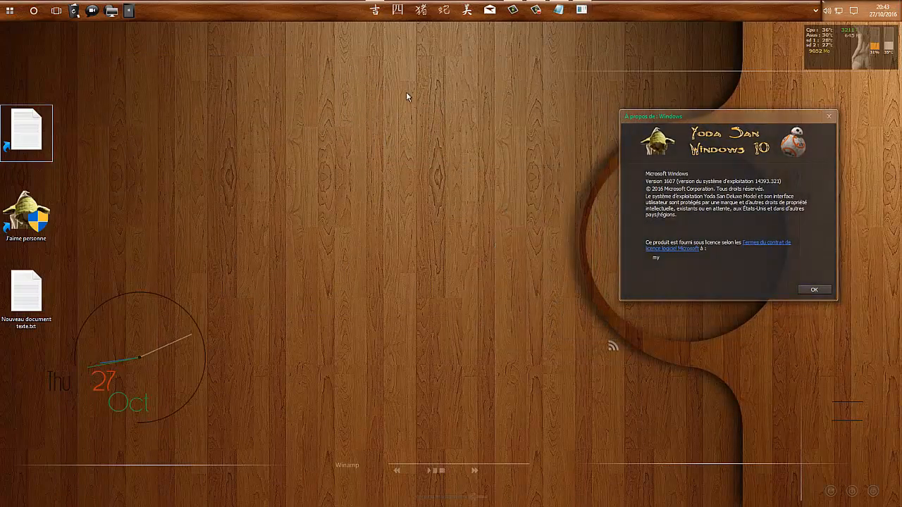
Launch Resource Hacker and place its window beside the About Windows dialog.
left_click(6, 12)
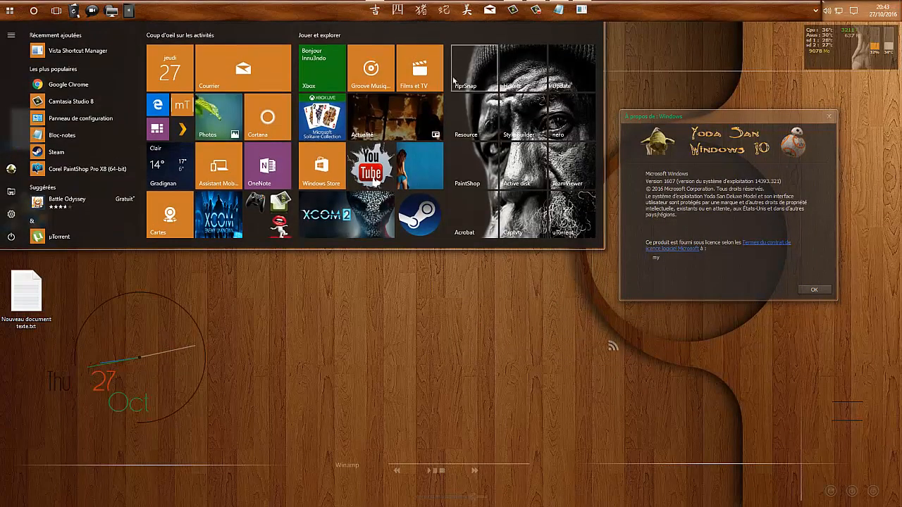
left_click(464, 133)
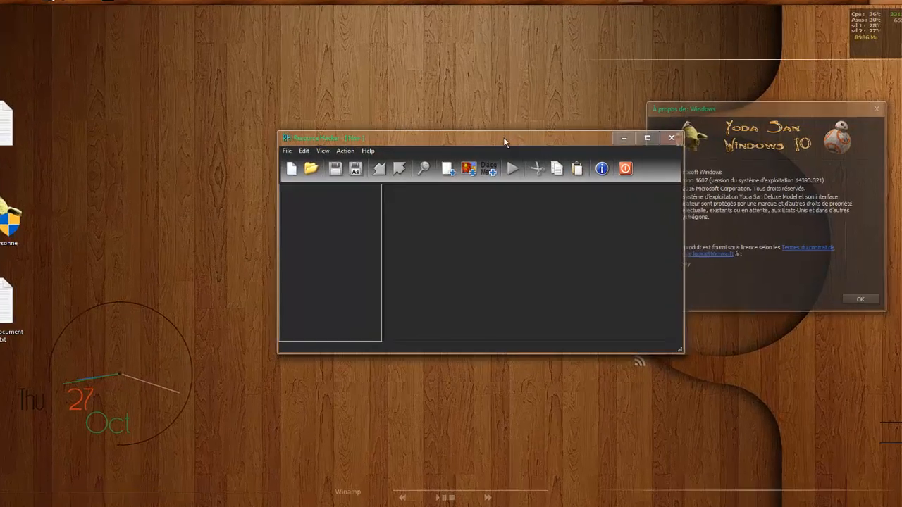
left_click_drag(495, 146, 412, 123)
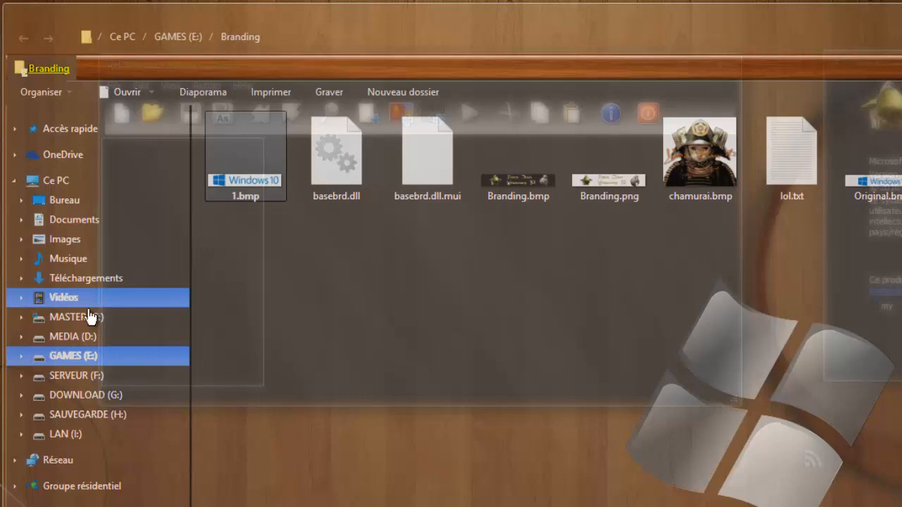
Browse to the C:\Windows\Branding\Basebrd folder, return to the Branding folder, and switch back to Resource Hacker.
left_click(89, 317)
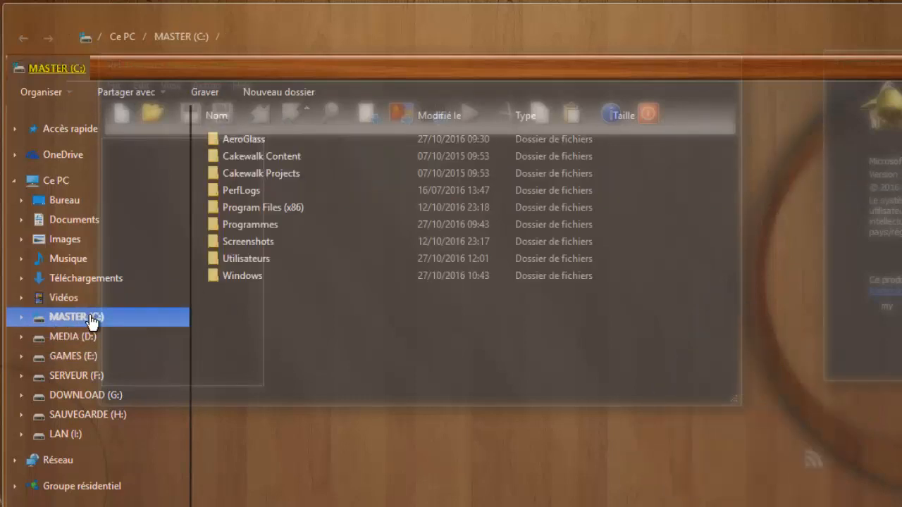
double_click(260, 276)
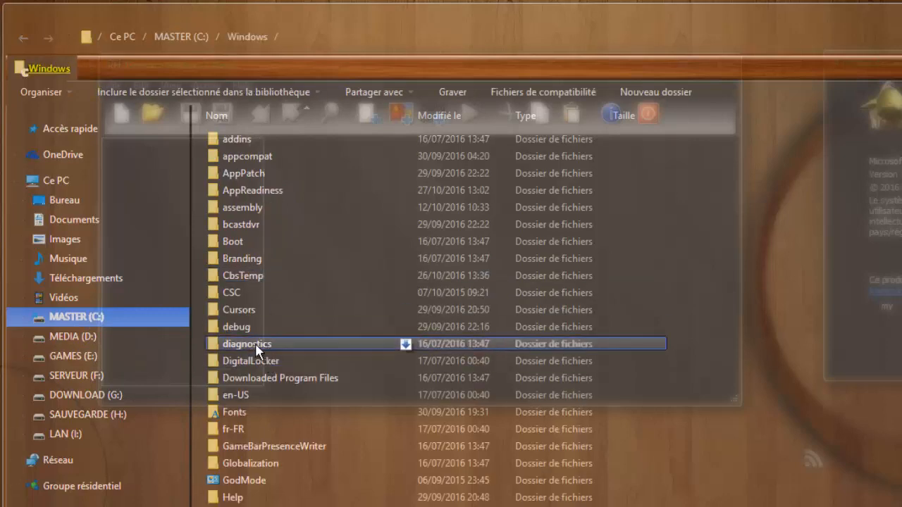
double_click(259, 258)
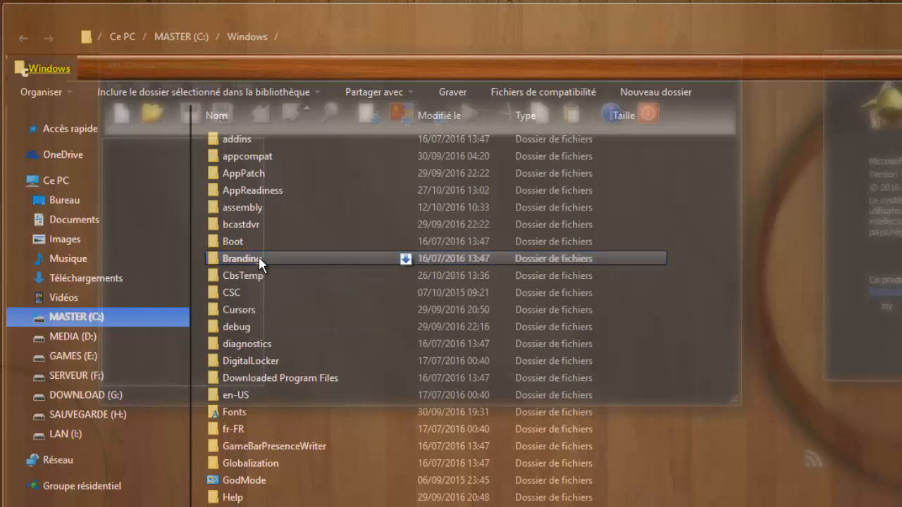
left_click_drag(240, 140, 105, 72)
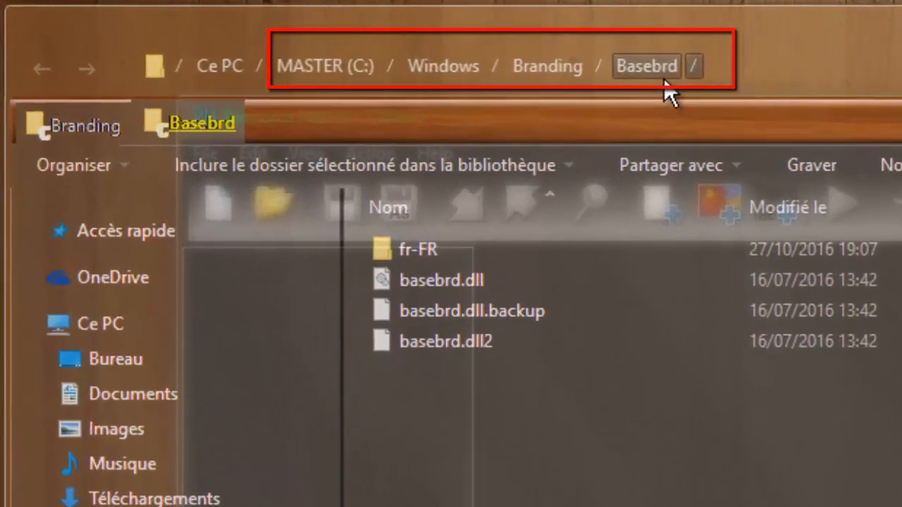
left_click(92, 129)
left_click(504, 439)
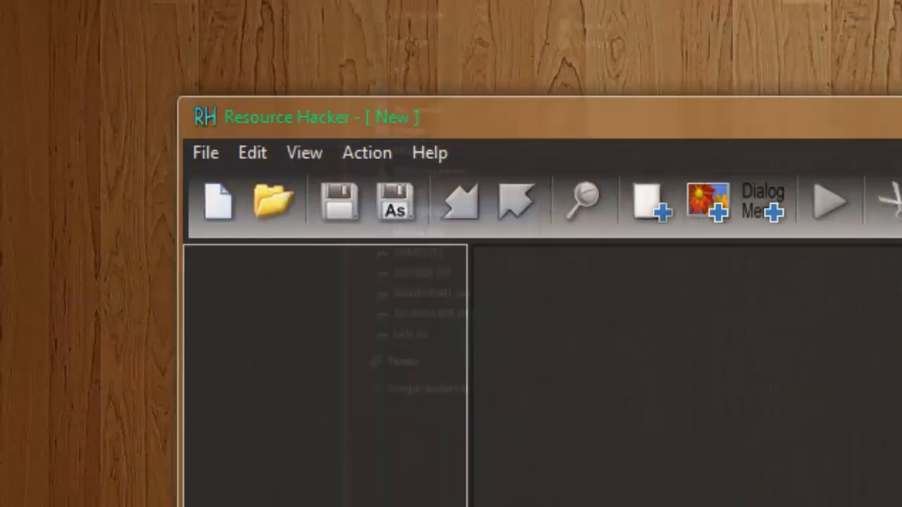
left_click(817, 117)
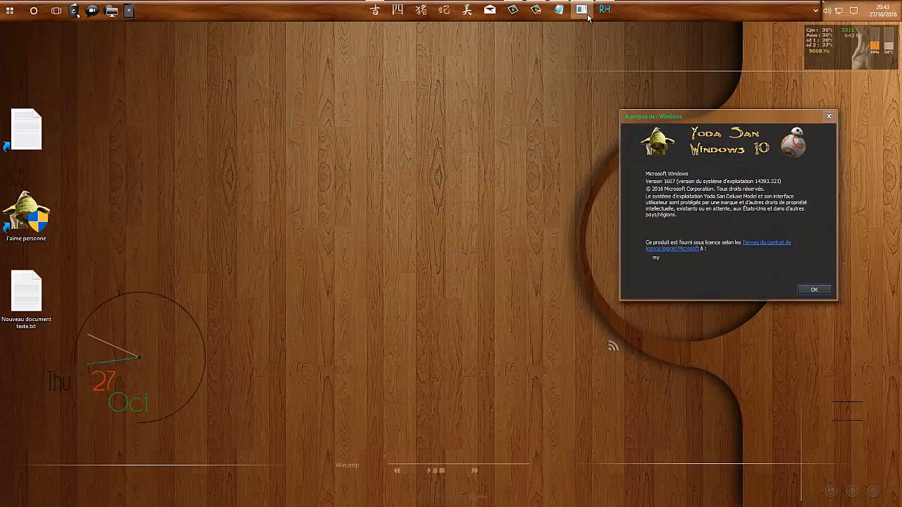
left_click(604, 10)
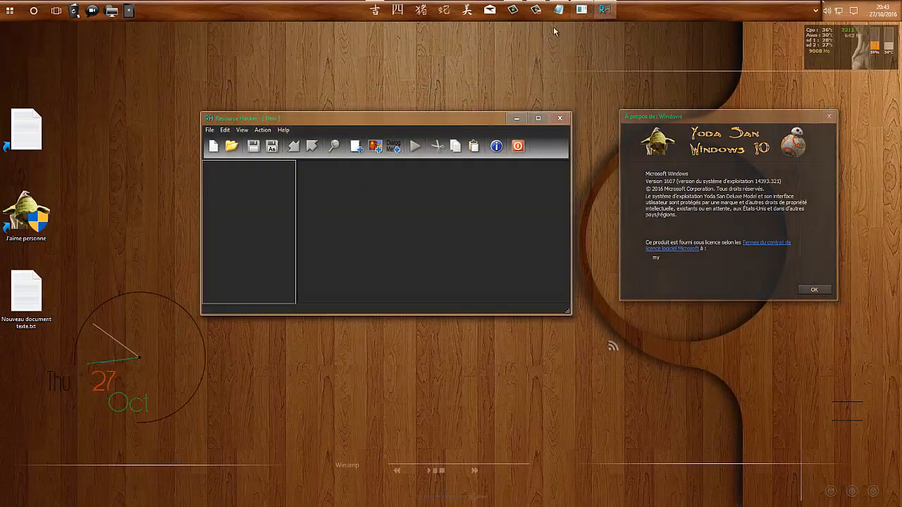
Return to C:\Windows\Branding in the file explorer, open the Basebrd folder, and locate basebrd.dll.
left_click(375, 10)
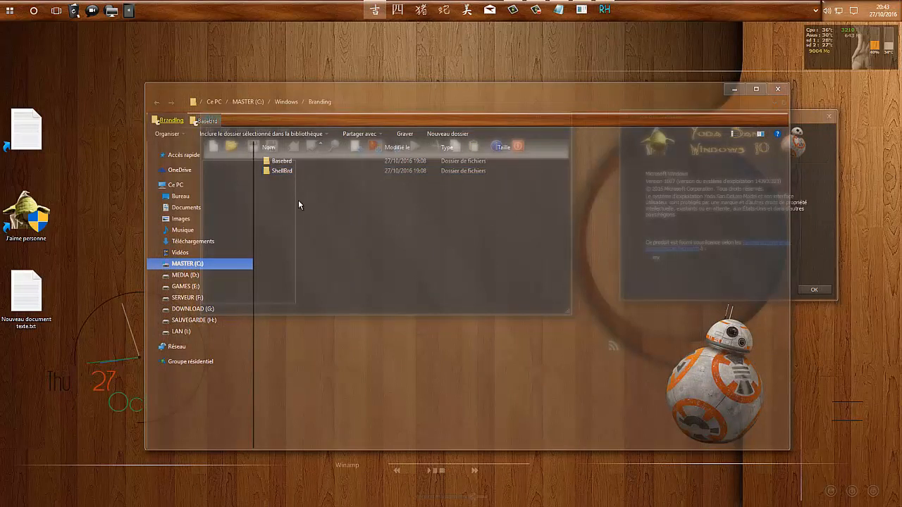
mouse_move(299, 170)
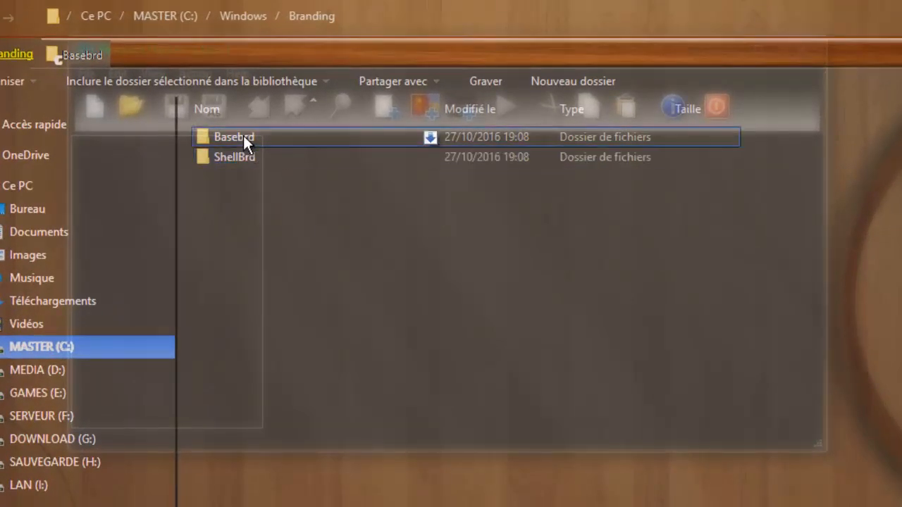
mouse_move(243, 136)
double_click(233, 136)
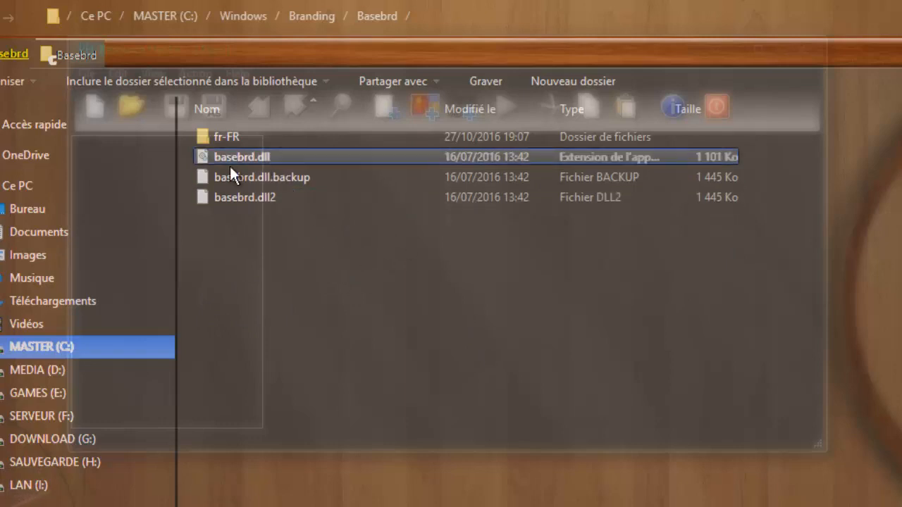
mouse_move(236, 165)
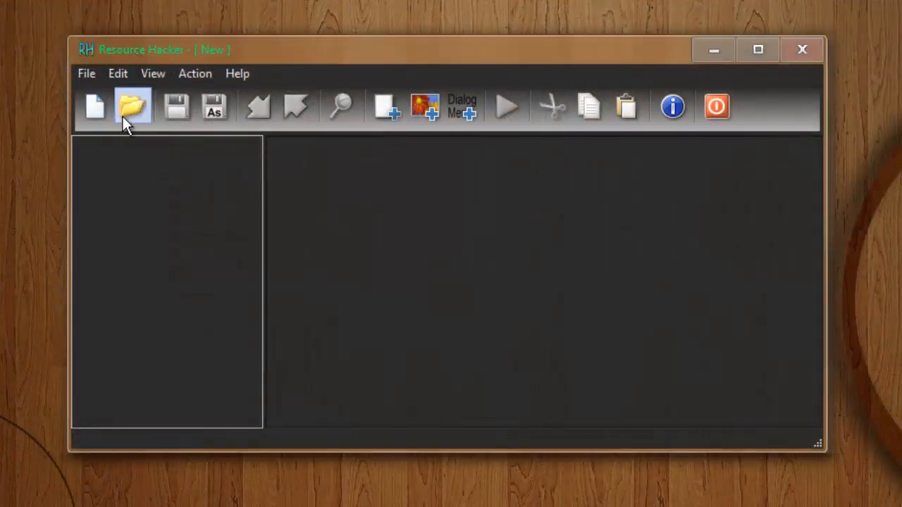
Open basebrd.dll from the C:\Windows\Branding\Basebrd folder in Resource Hacker.
left_click(124, 118)
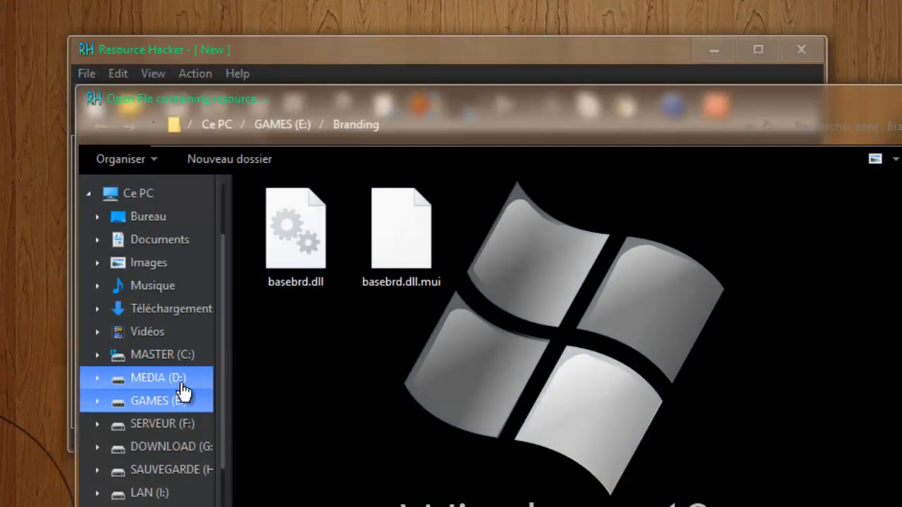
left_click(184, 356)
double_click(283, 375)
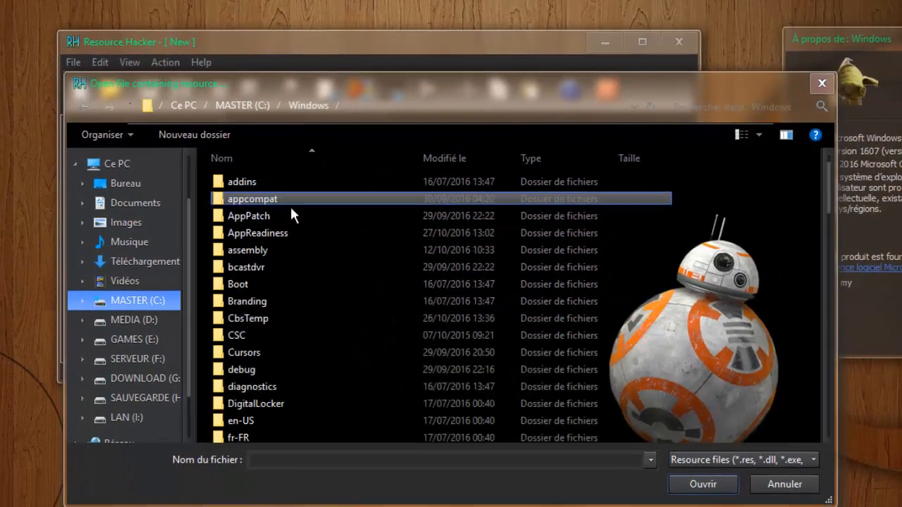
double_click(259, 303)
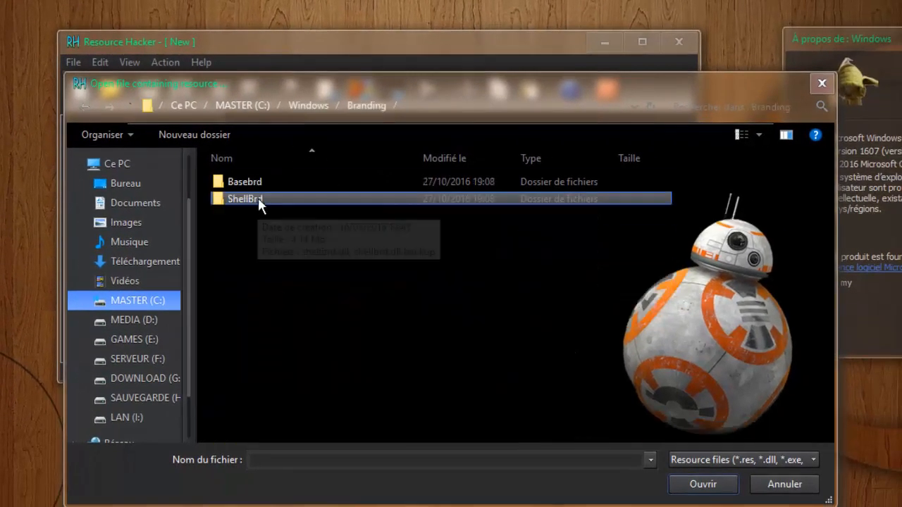
double_click(249, 181)
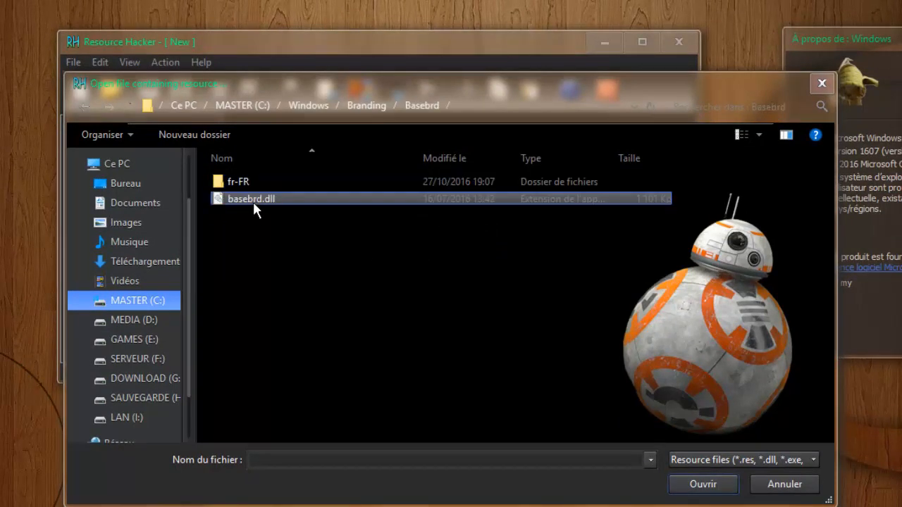
left_click(253, 201)
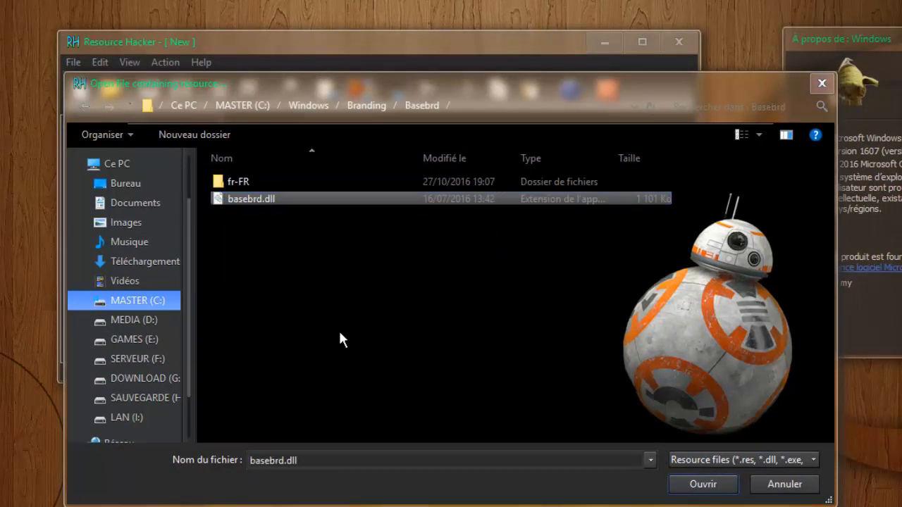
left_click(688, 484)
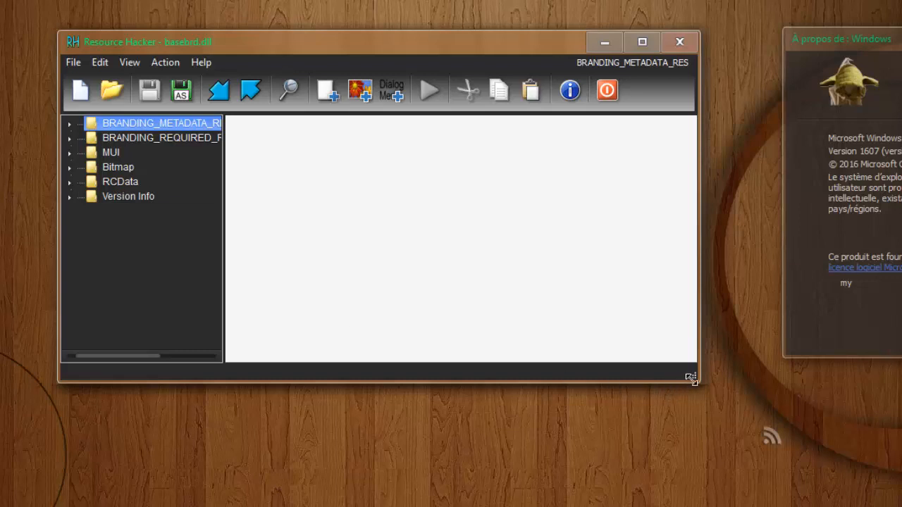
Enlarge the Resource Hacker window and display bitmap 123 : 1033 of basebrd.dll.
left_click_drag(691, 375, 739, 477)
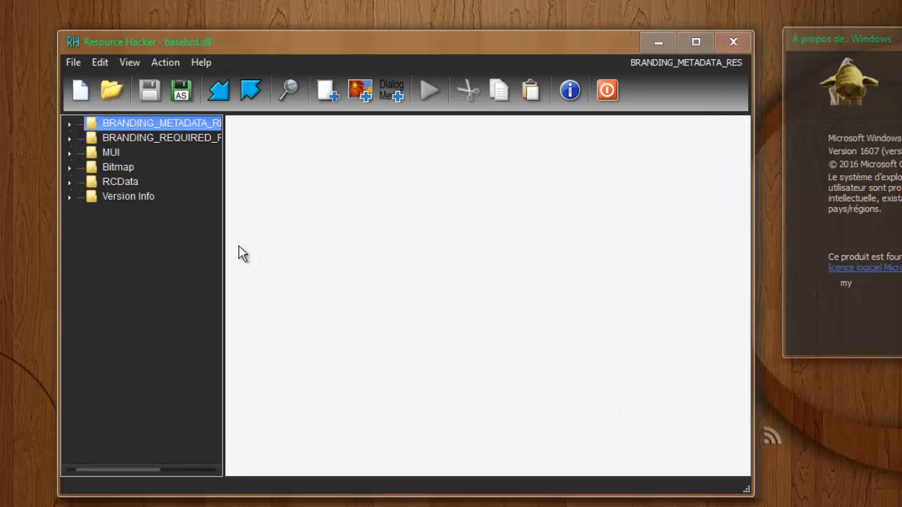
left_click(115, 168)
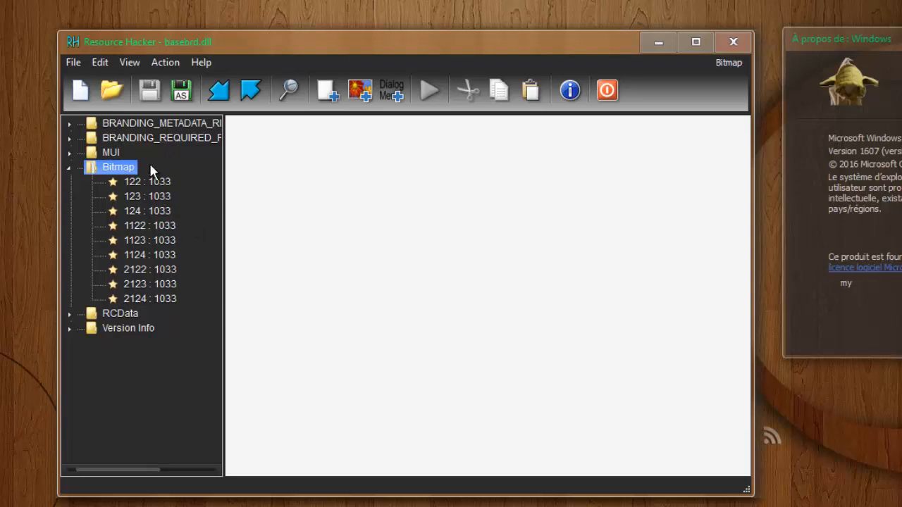
left_click(144, 197)
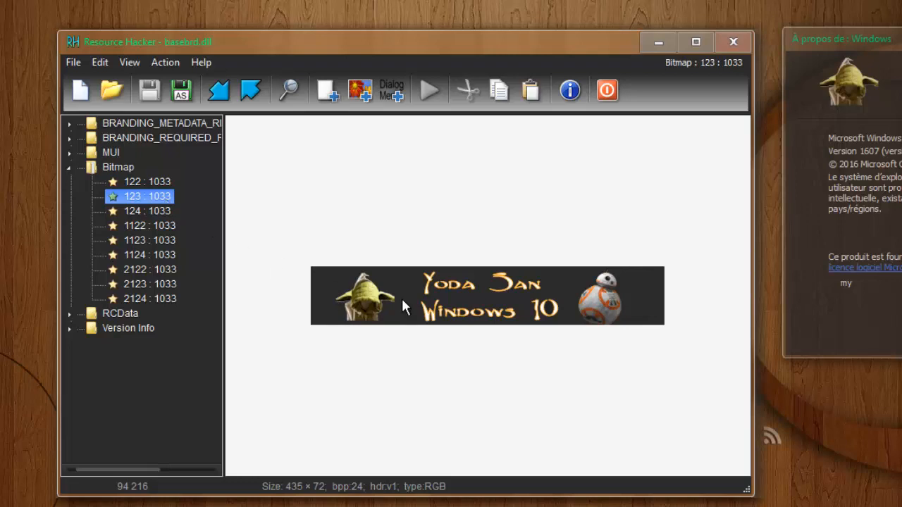
Show all file types in the Basebrd folder and open basebrd.dll.backup.
left_click(117, 92)
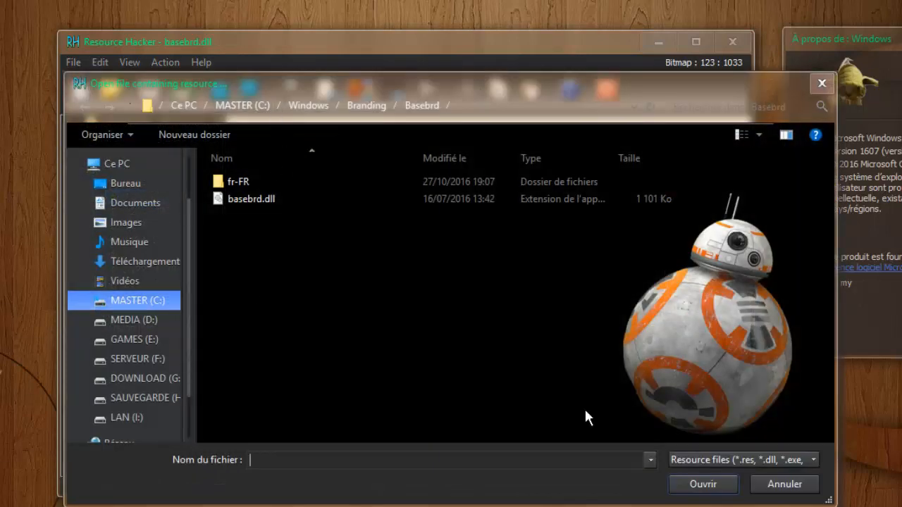
left_click(673, 466)
left_click(697, 488)
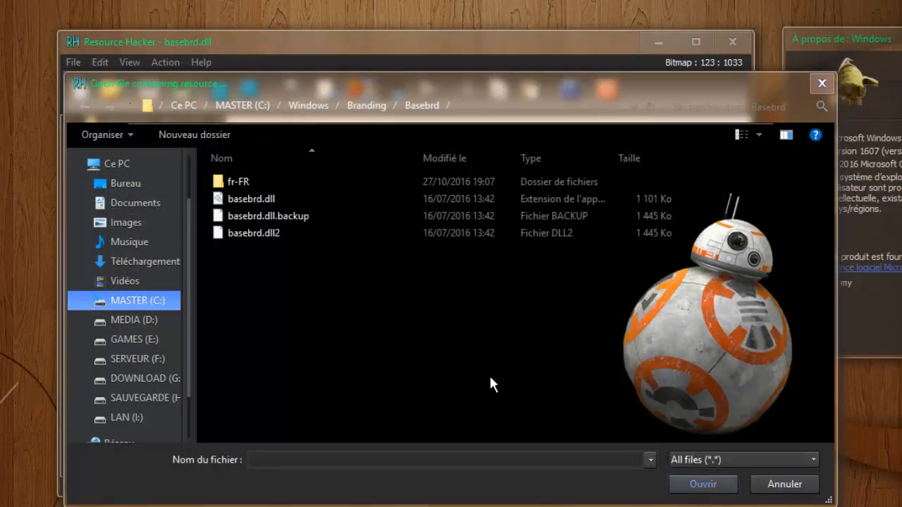
left_click(268, 216)
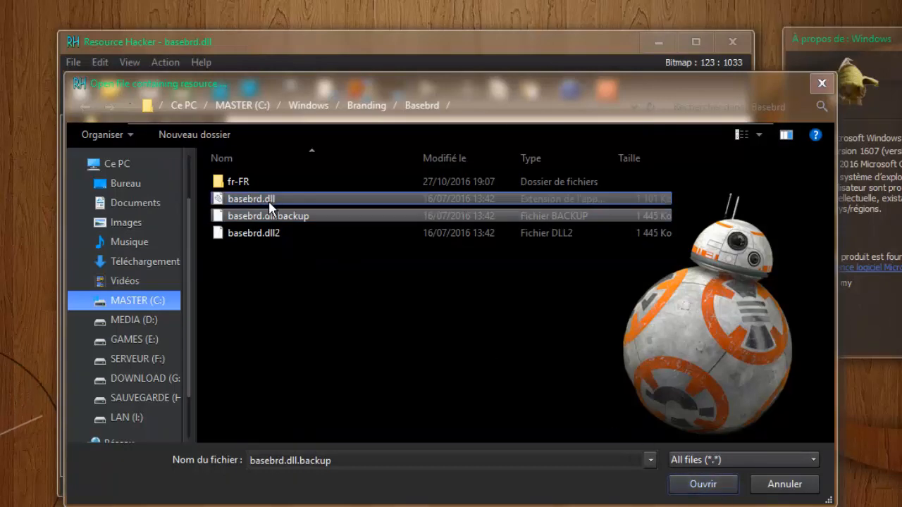
left_click(690, 484)
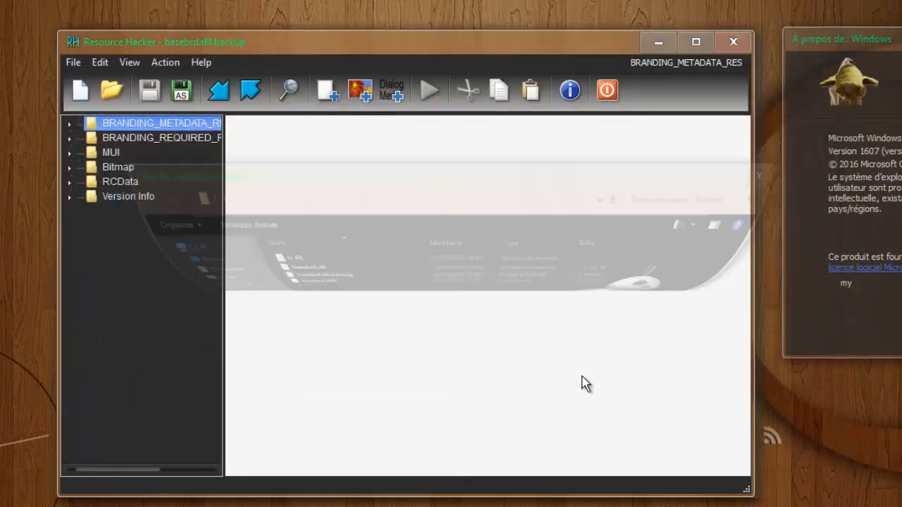
Replace bitmap 123 : 1033 in basebrd.dll.backup with Branding.bmp from the E:\Branding folder.
double_click(120, 166)
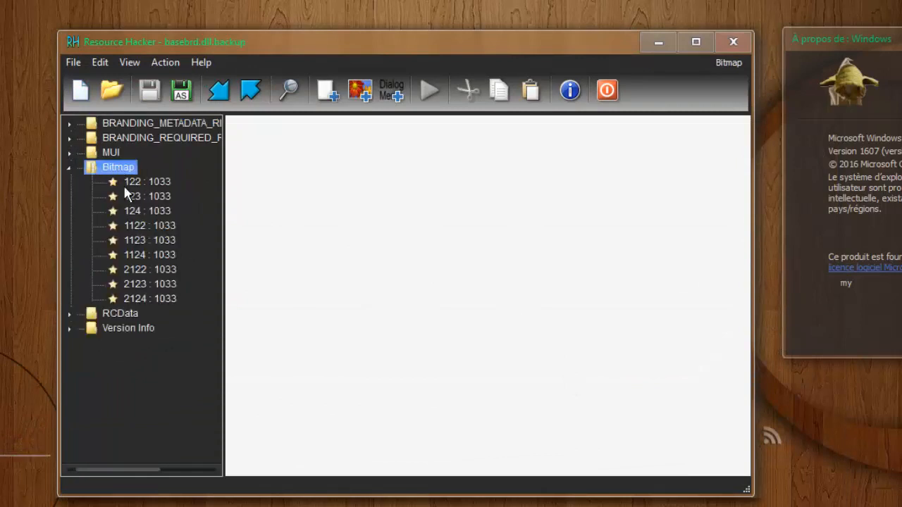
left_click(147, 197)
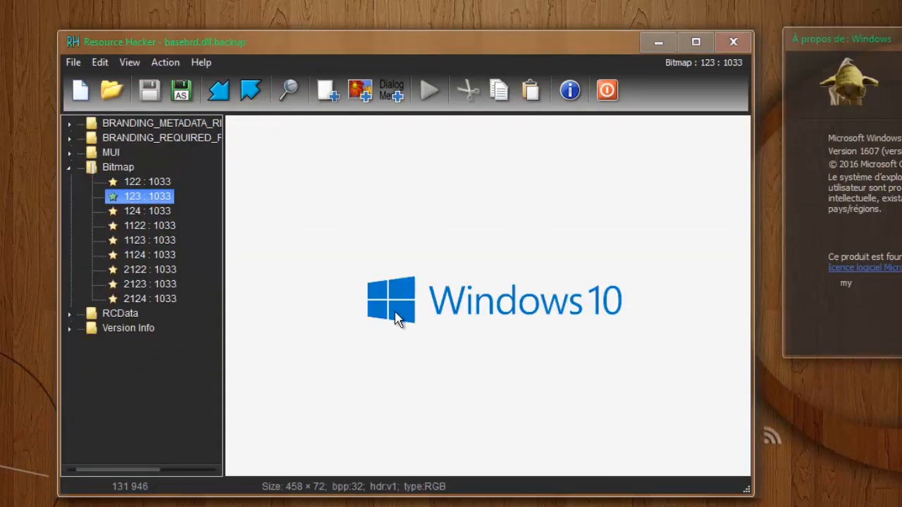
right_click(151, 198)
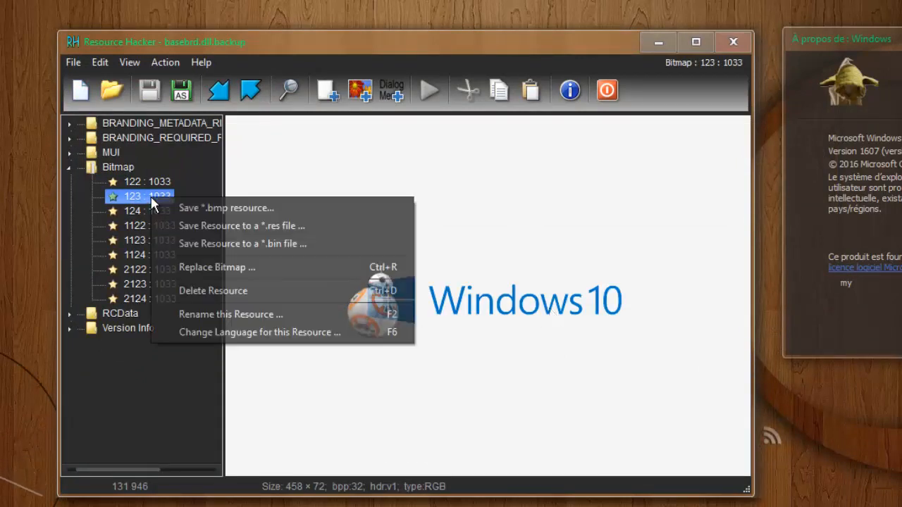
left_click(240, 271)
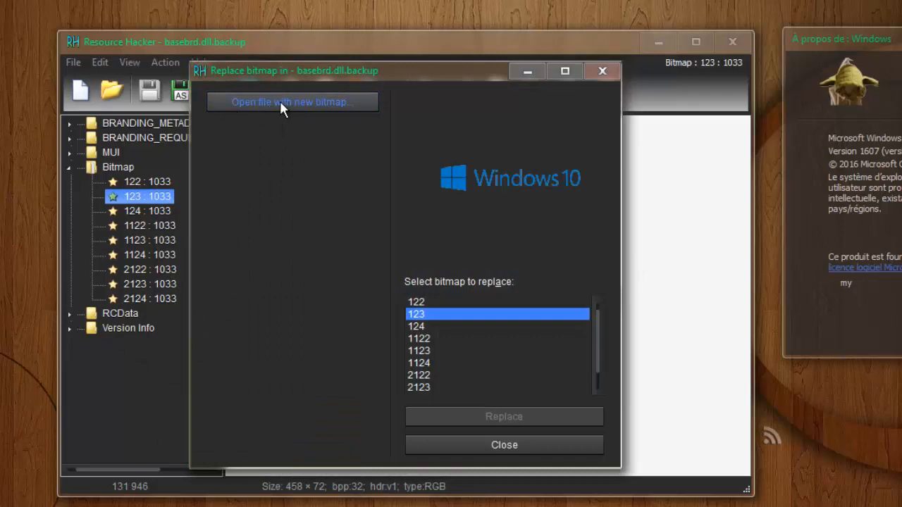
left_click(279, 101)
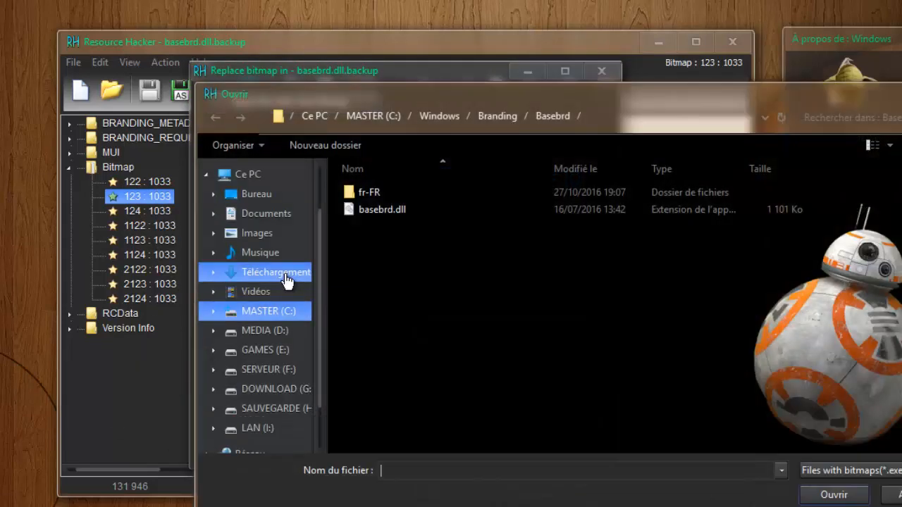
left_click(280, 350)
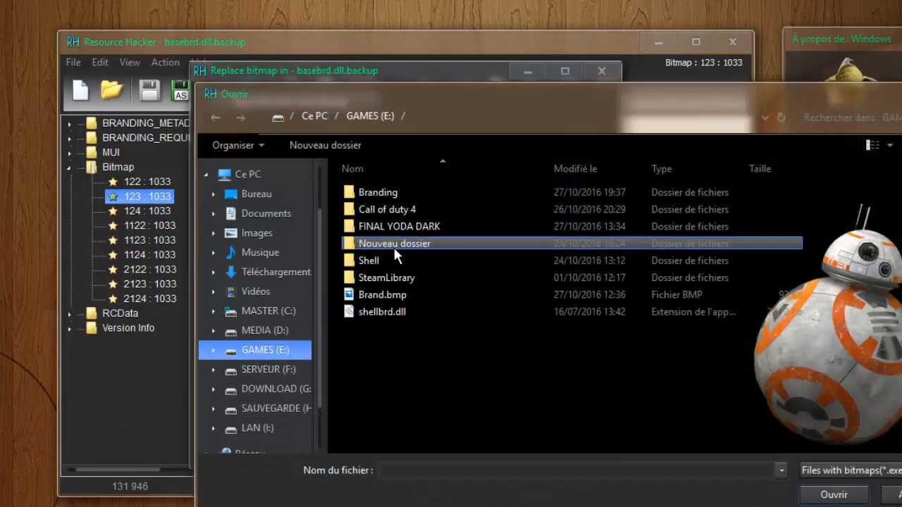
double_click(384, 193)
left_click(560, 211)
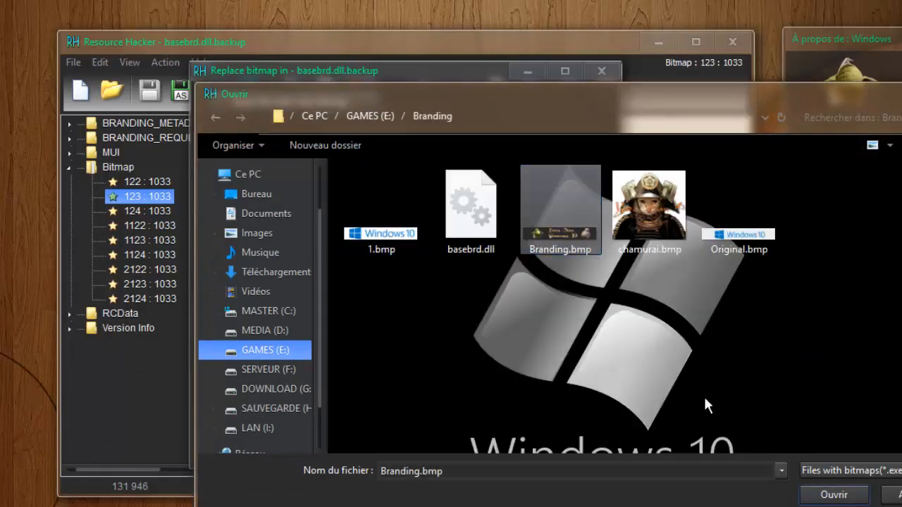
left_click(858, 495)
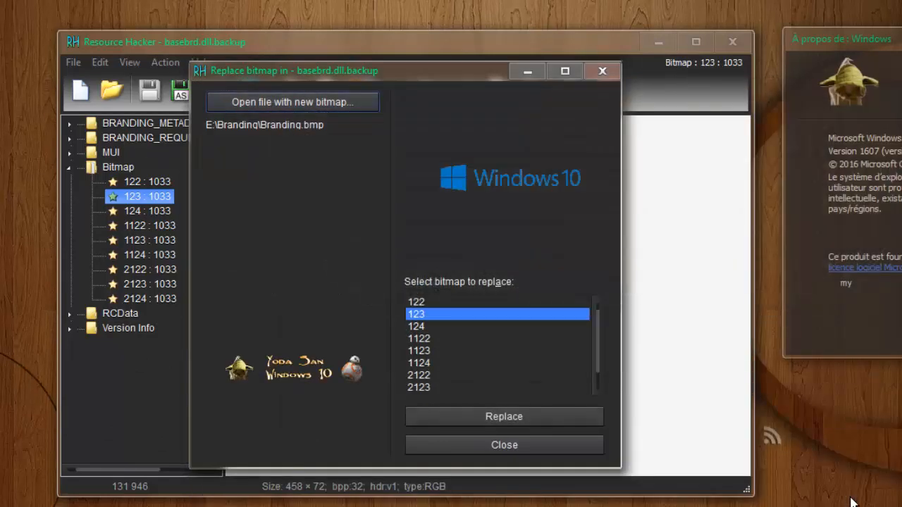
left_click(502, 419)
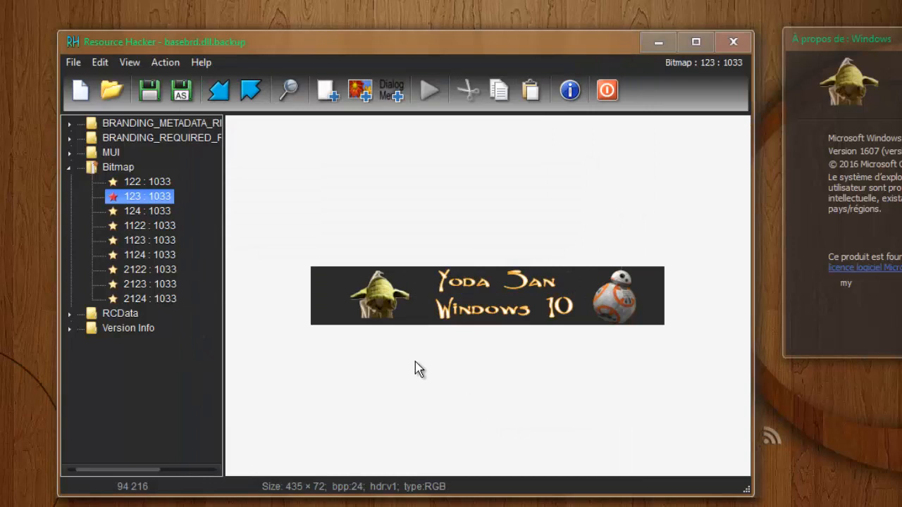
Look through the following bitmaps for the larger Windows 10 banner and replace bitmap 1123 : 1033 with E:\Branding\Branding.bmp.
left_click(139, 213)
left_click(143, 226)
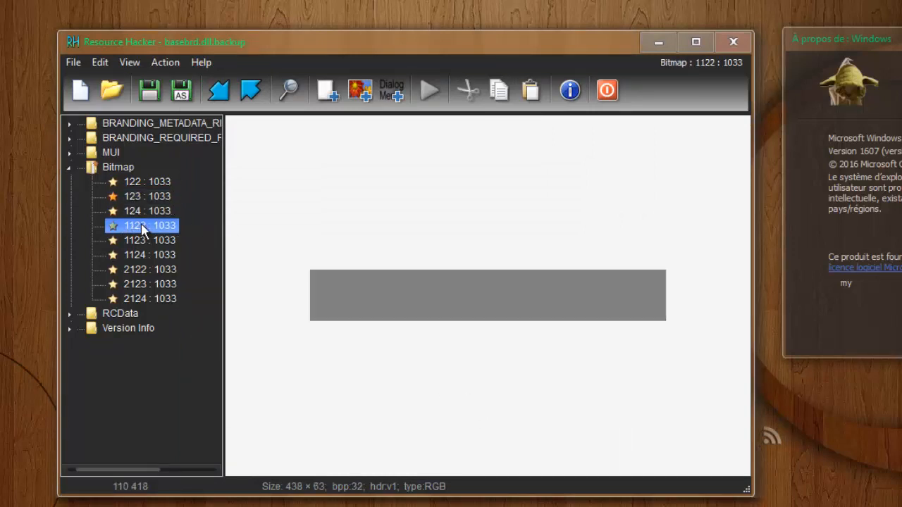
left_click(141, 210)
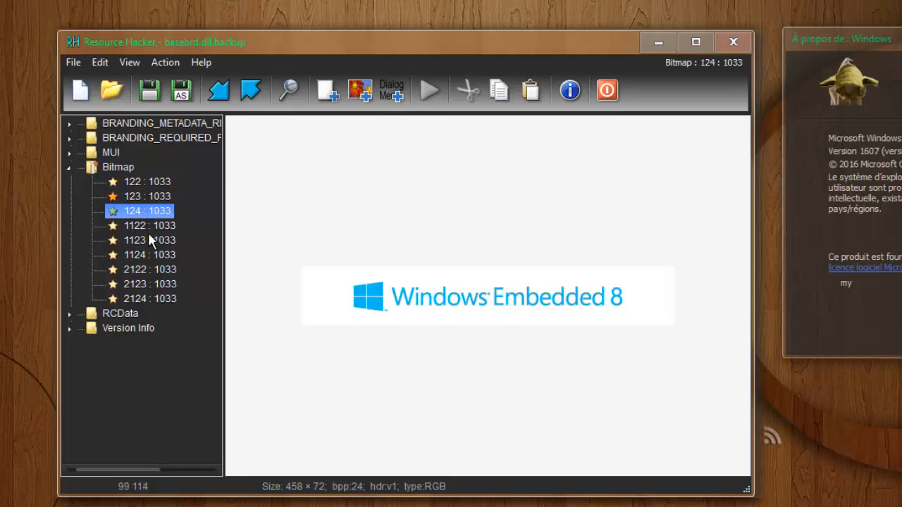
left_click(150, 240)
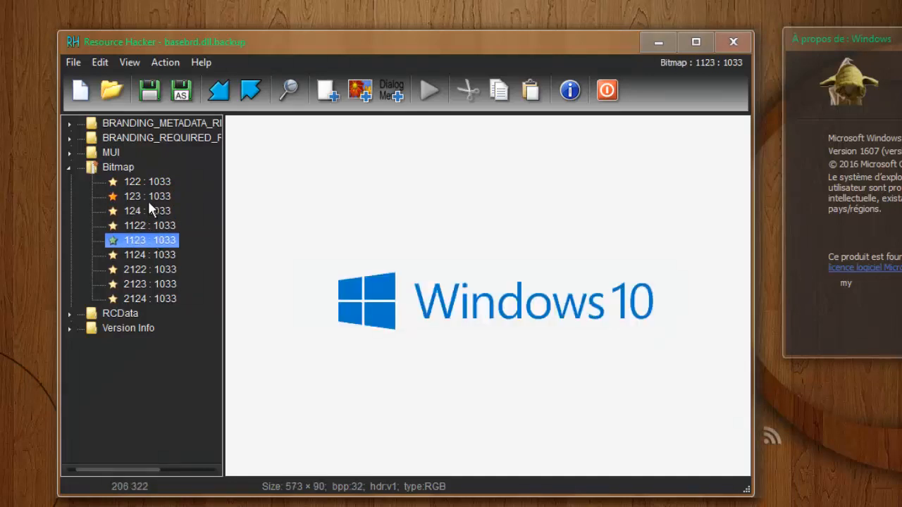
right_click(145, 241)
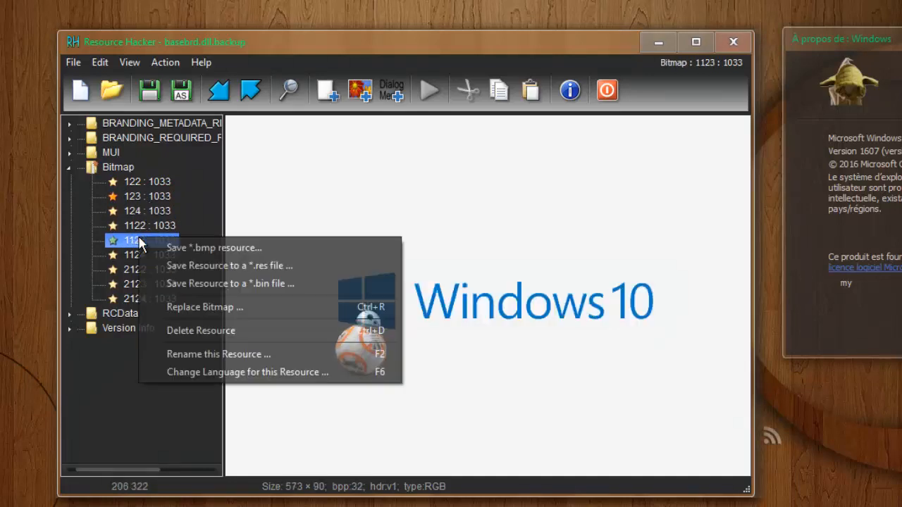
left_click(183, 303)
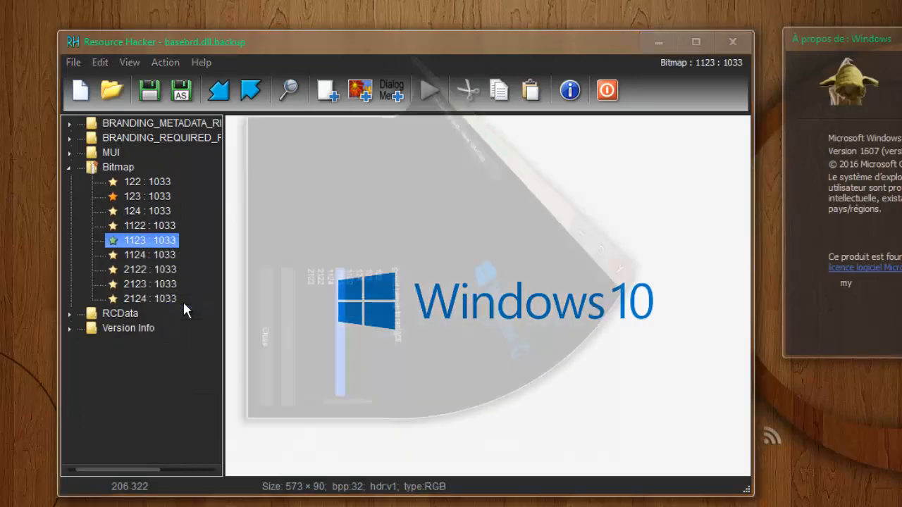
left_click(276, 103)
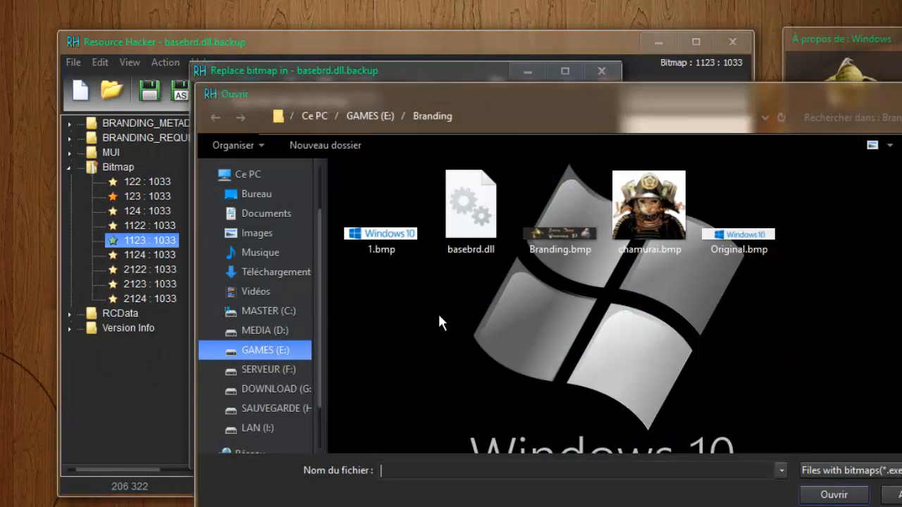
left_click(564, 211)
left_click(818, 487)
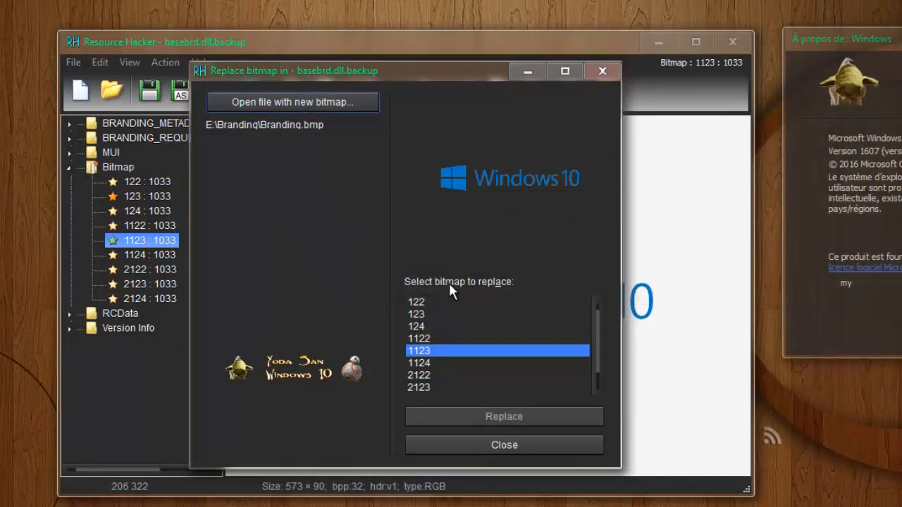
left_click(508, 416)
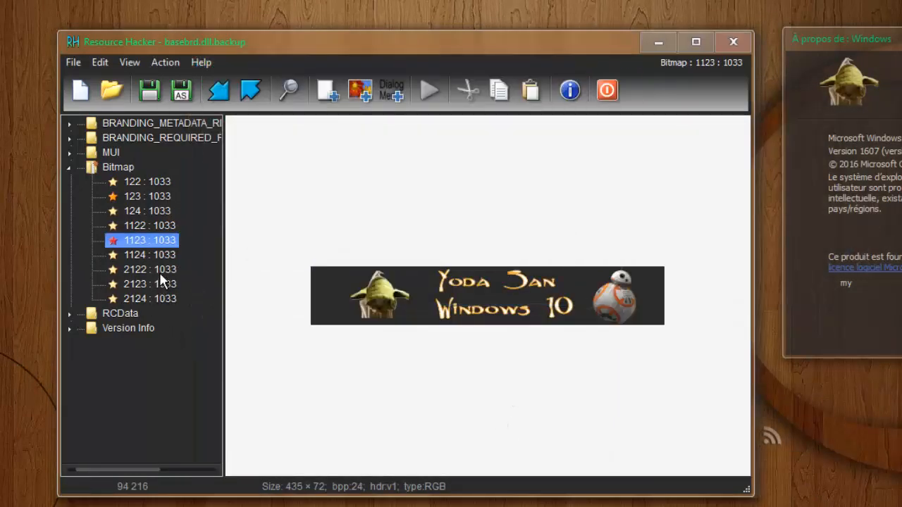
Look through the next bitmaps for the remaining Windows 10 banner and replace bitmap 2123 : 1033 with E:\Branding\Branding.bmp.
left_click(137, 258)
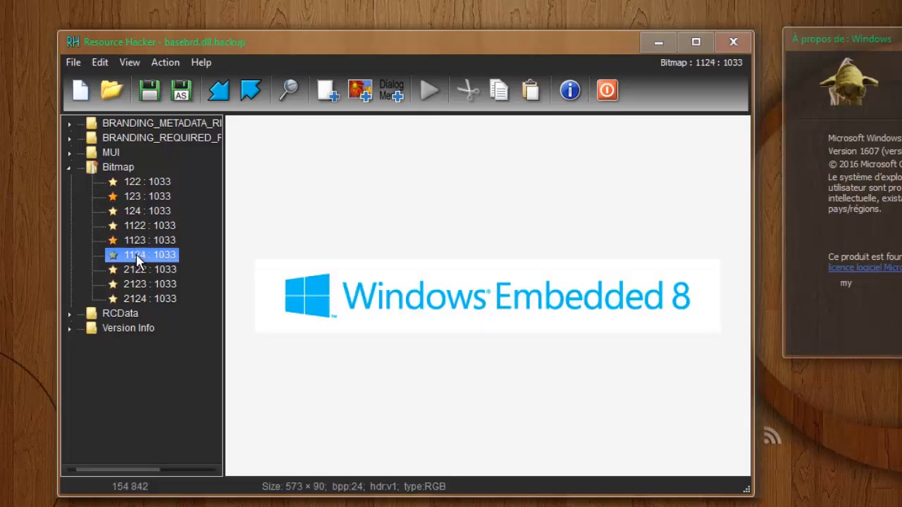
left_click(136, 269)
left_click(138, 284)
right_click(142, 282)
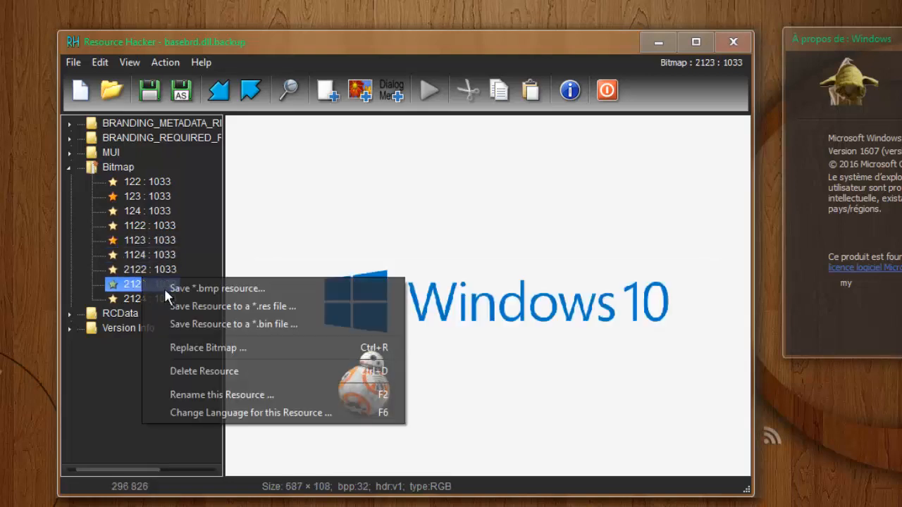
left_click(195, 345)
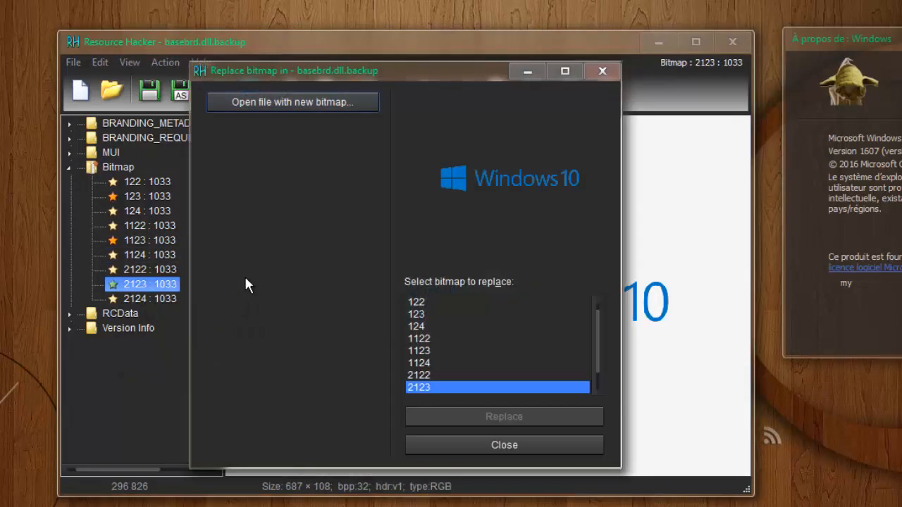
left_click(280, 104)
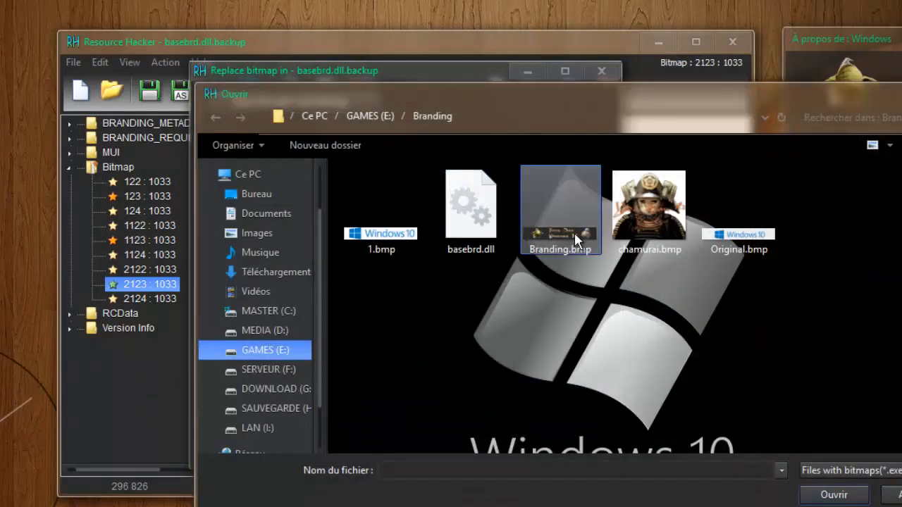
left_click(574, 232)
left_click(816, 495)
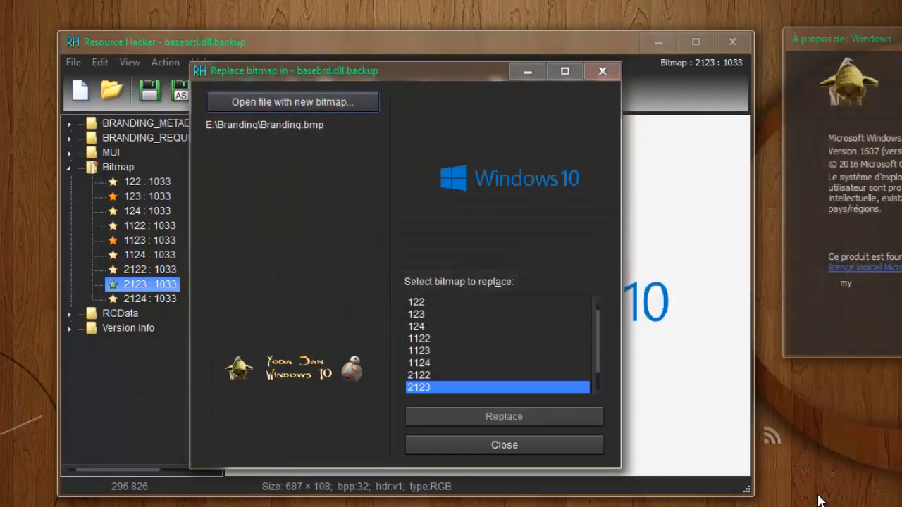
left_click(517, 417)
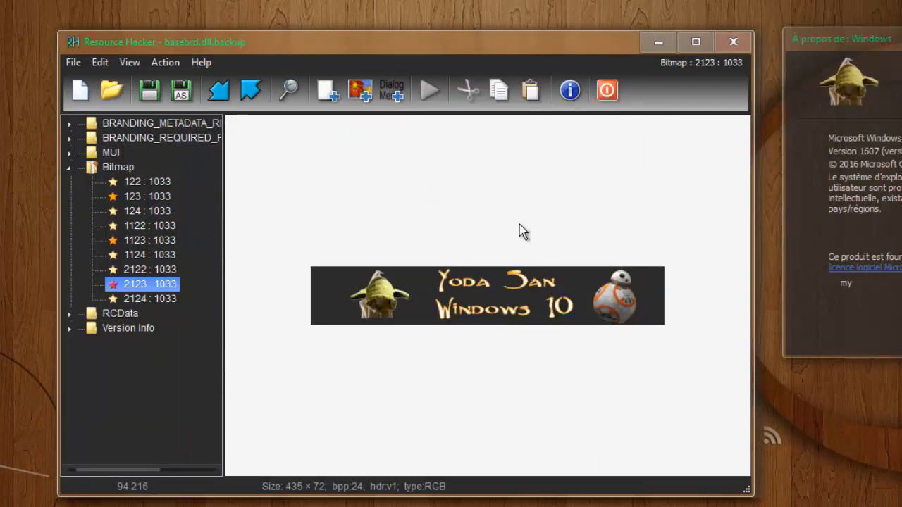
Exit Resource Hacker, start saving the modified resources as basebrd.dll in the Basebrd folder, and cancel the save.
left_click(606, 90)
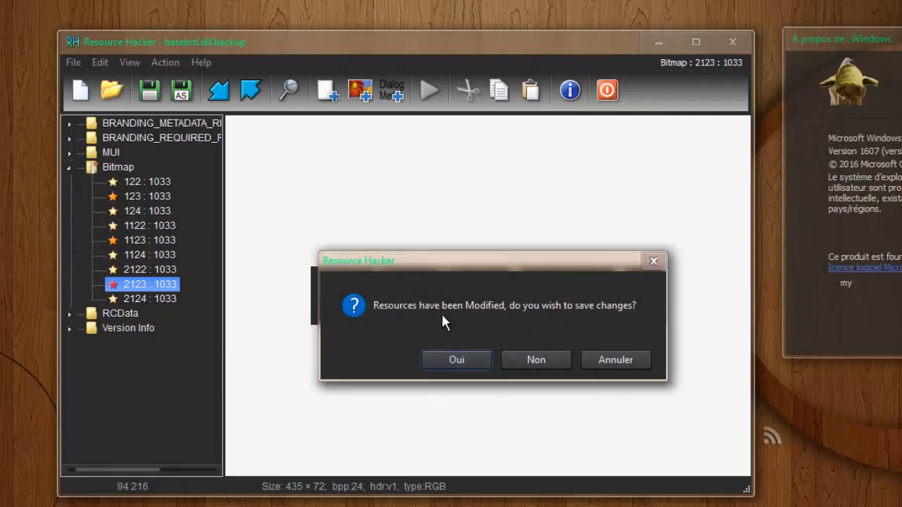
left_click(464, 363)
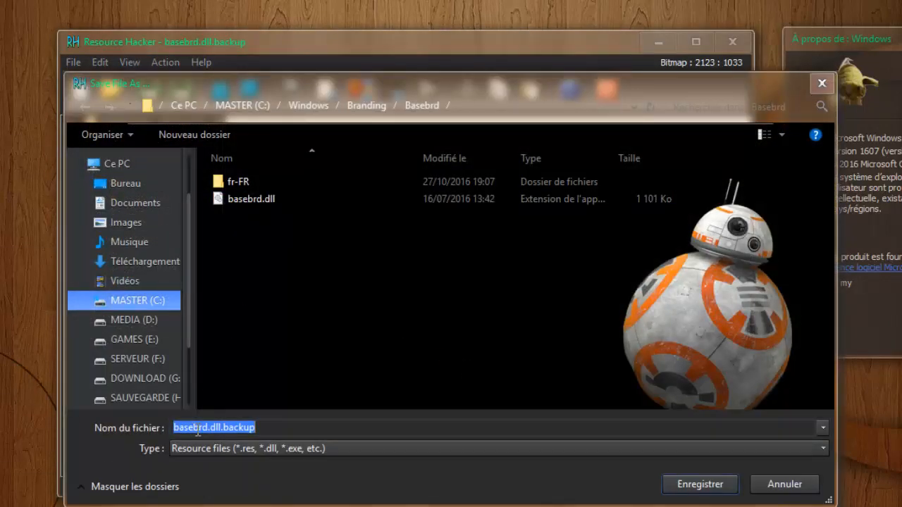
left_click(269, 429)
key("BackSpace")
key("BackSpace")
key("BackSpace")
key("BackSpace")
key("BackSpace")
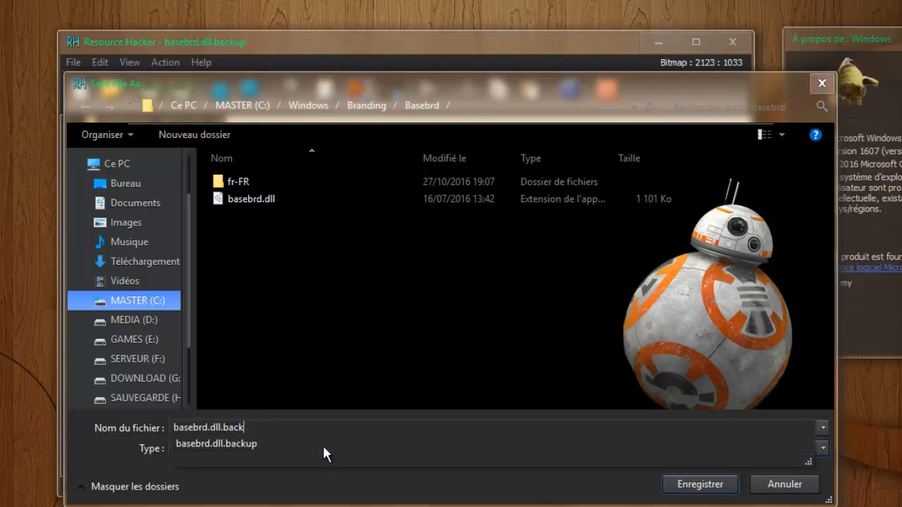
key("BackSpace")
key("BackSpace")
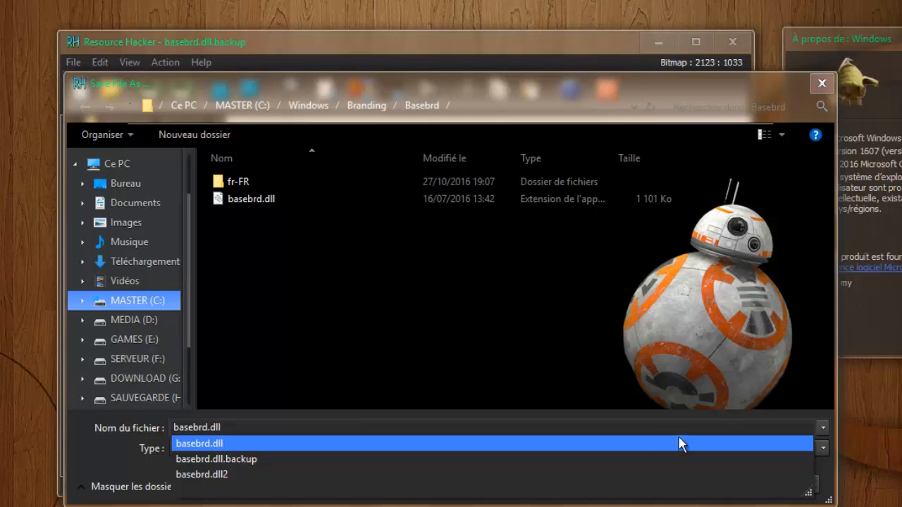
left_click(730, 296)
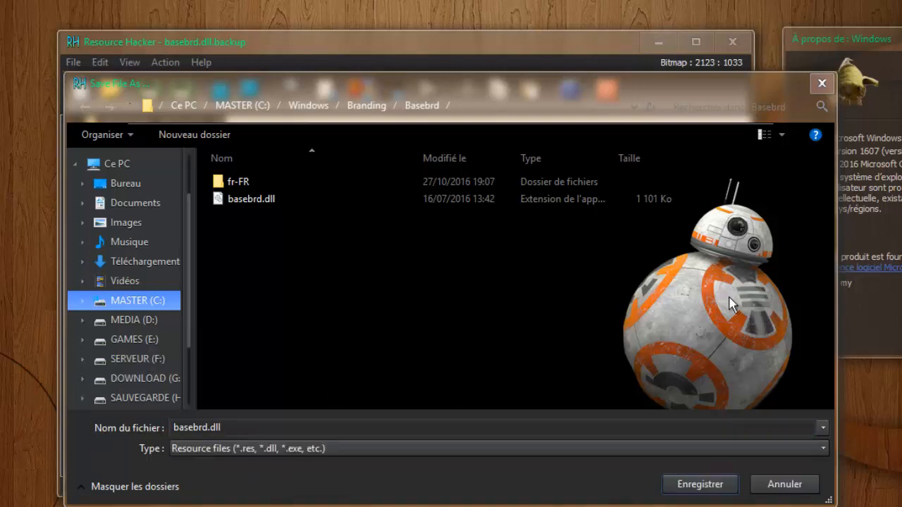
left_click(784, 485)
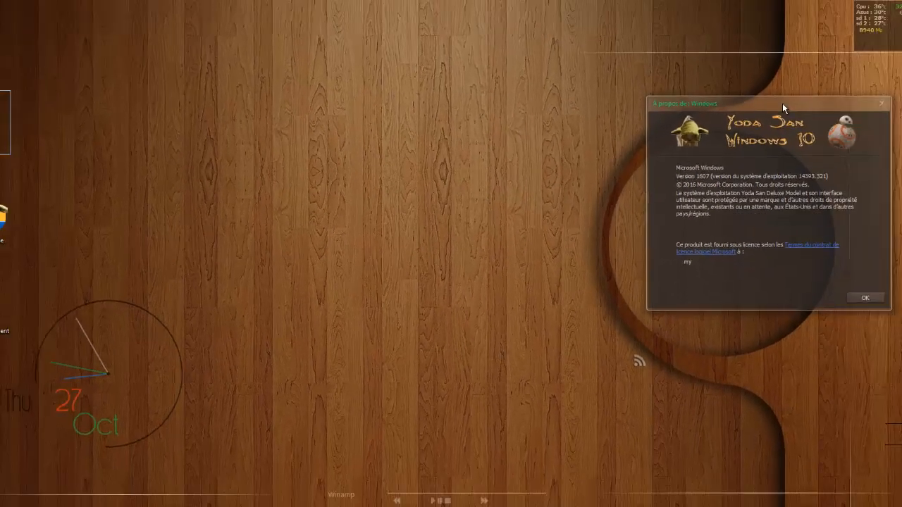
Move the Windows version window aside, switch to the Basebrd folder in File Explorer and select basebrd.dll.
left_click_drag(781, 103, 581, 113)
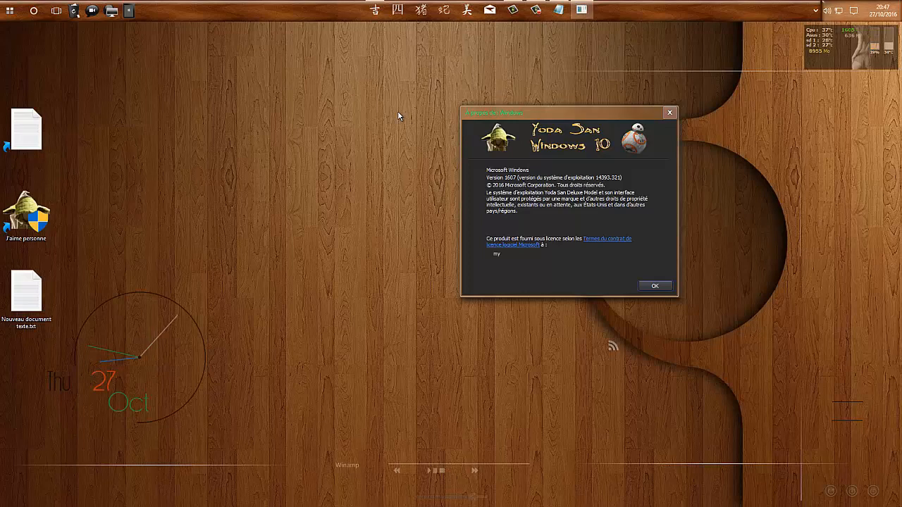
left_click(374, 10)
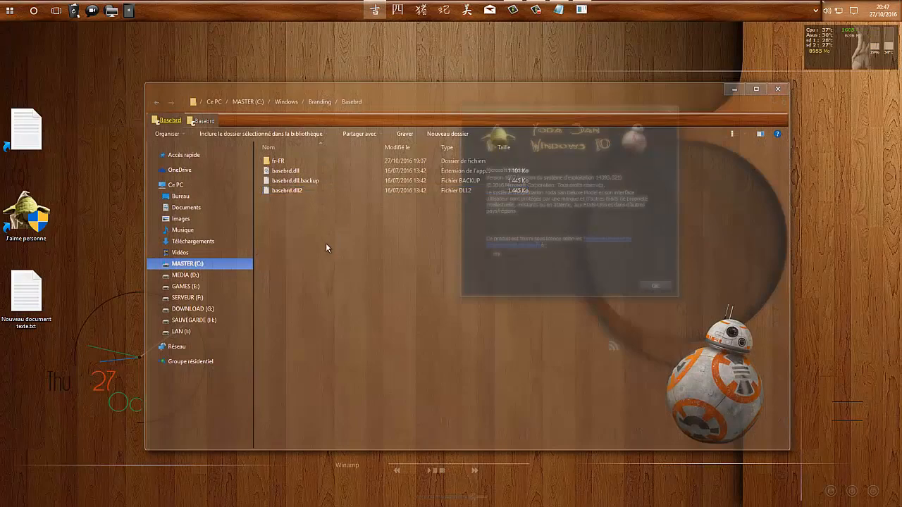
left_click(293, 172)
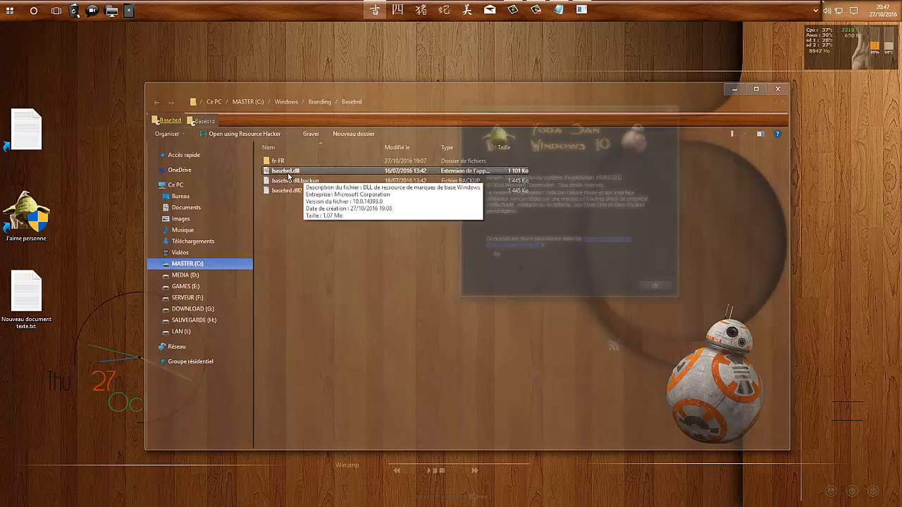
right_click(288, 176)
left_click(261, 238)
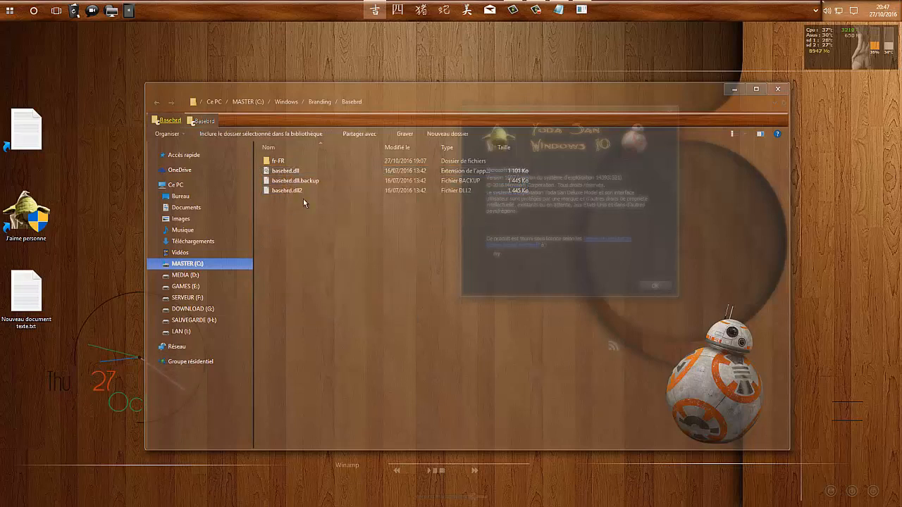
left_click(306, 185)
left_click(297, 171)
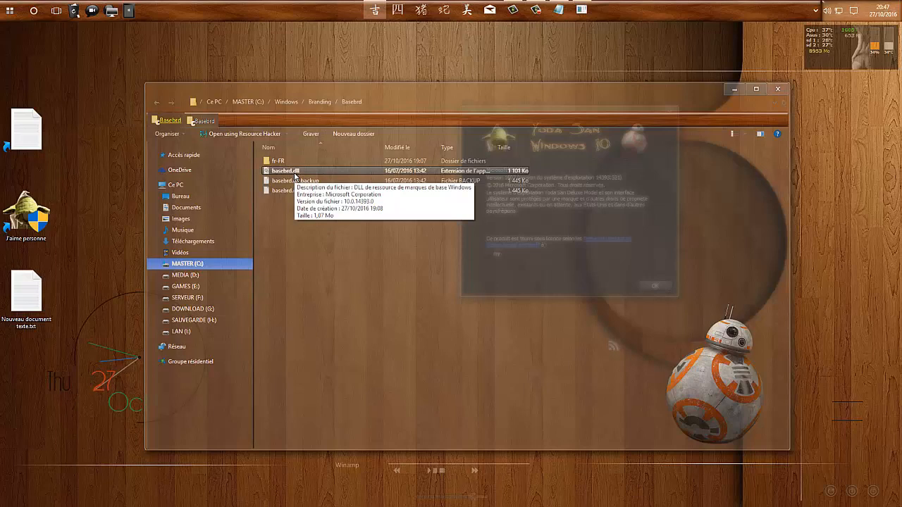
Open the advanced security settings of basebrd.dll from its file properties.
right_click(294, 174)
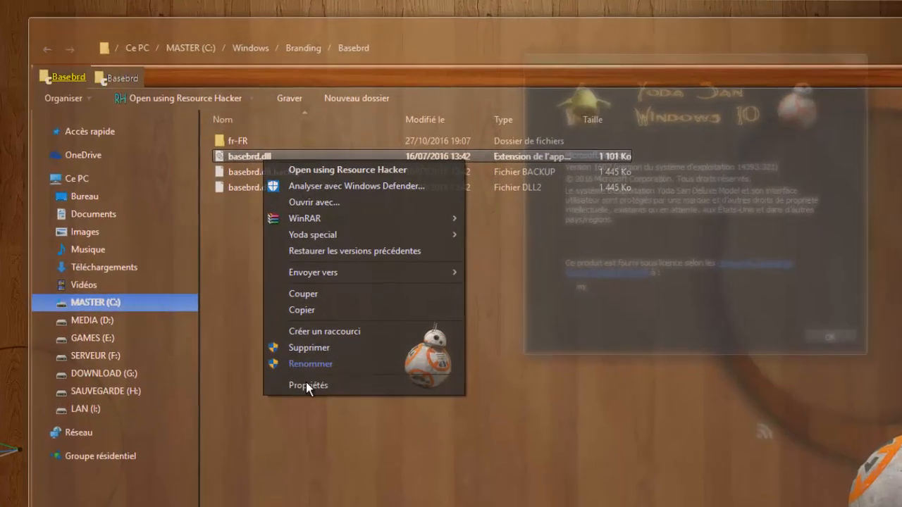
left_click(306, 386)
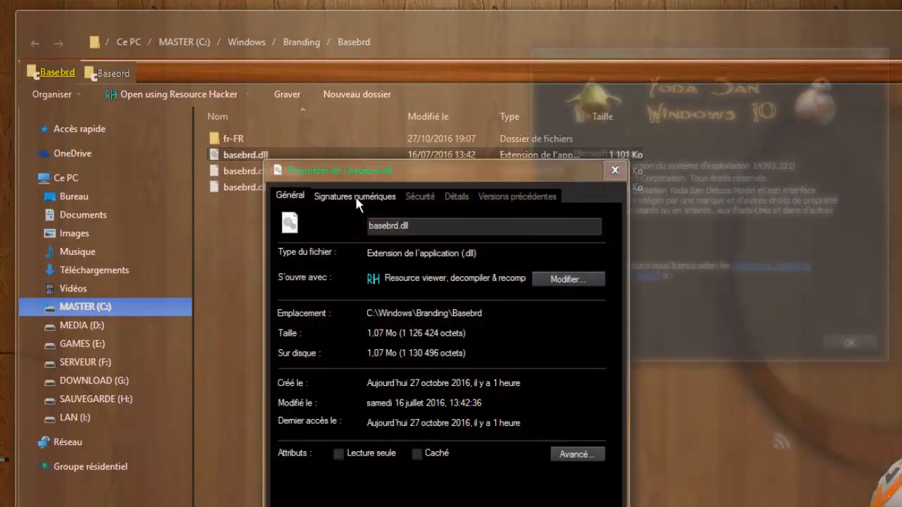
left_click(409, 198)
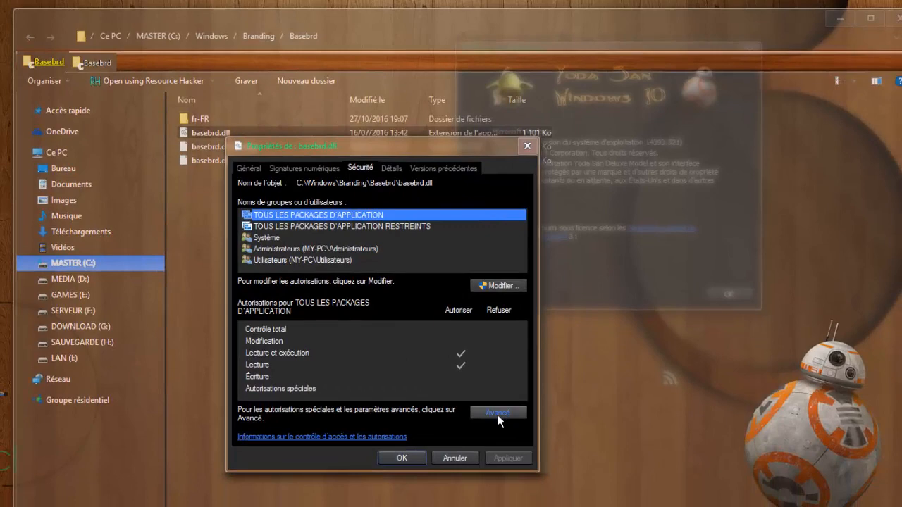
left_click(497, 415)
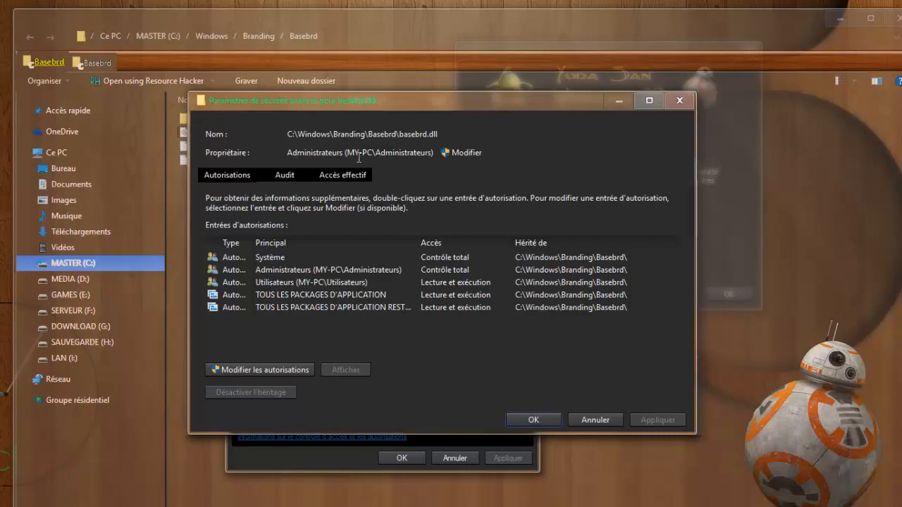
Change the owner of basebrd.dll to MY-PC\Administrateur, checking the name, and apply the advanced security settings.
left_click(465, 153)
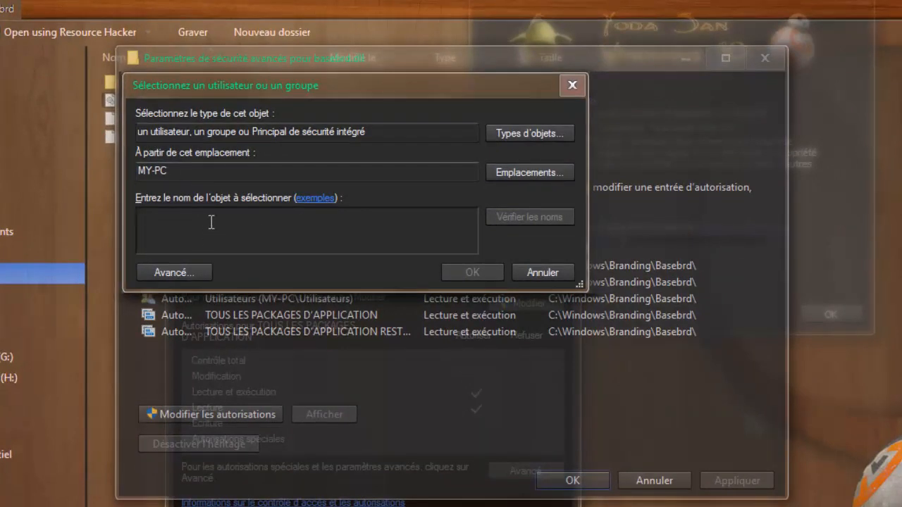
type("My")
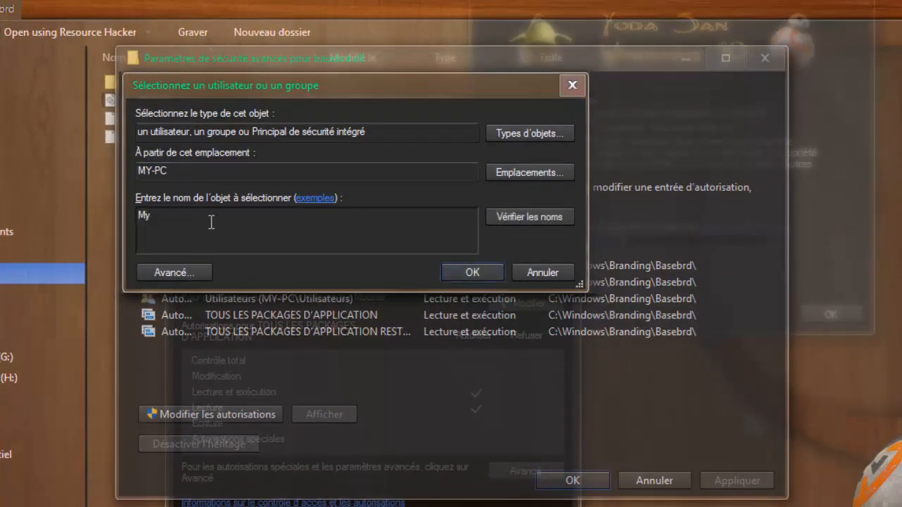
type("-PC\\administrateur")
left_click(530, 216)
left_click(499, 270)
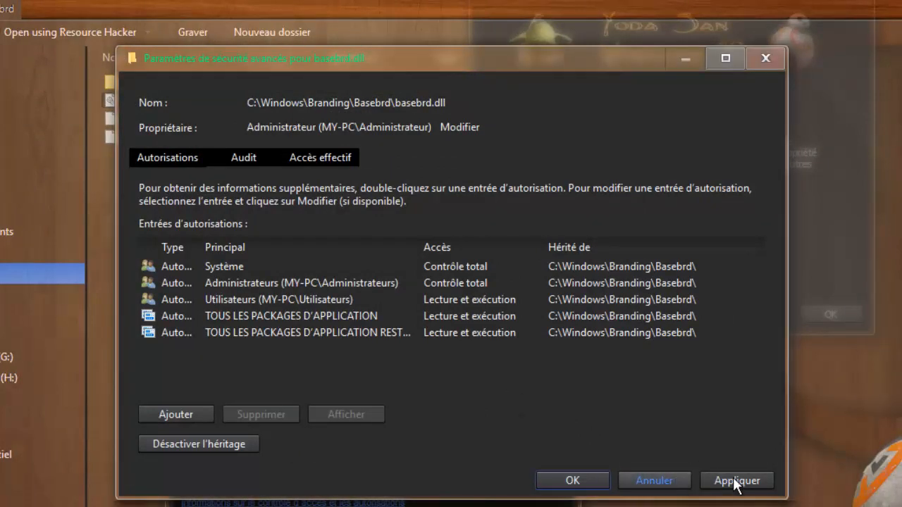
left_click(736, 482)
left_click(594, 483)
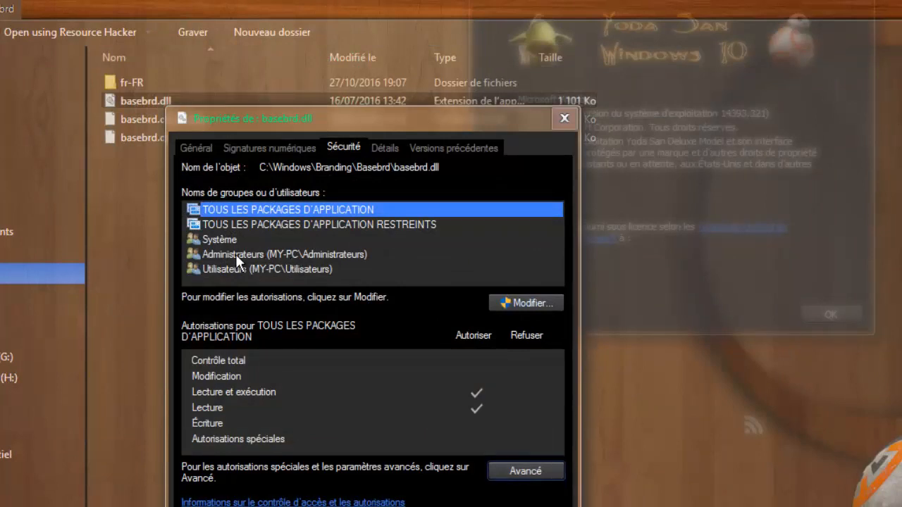
Examine the permissions of the Administrateurs group for basebrd.dll, including full control, and close the file properties without changes.
left_click(268, 254)
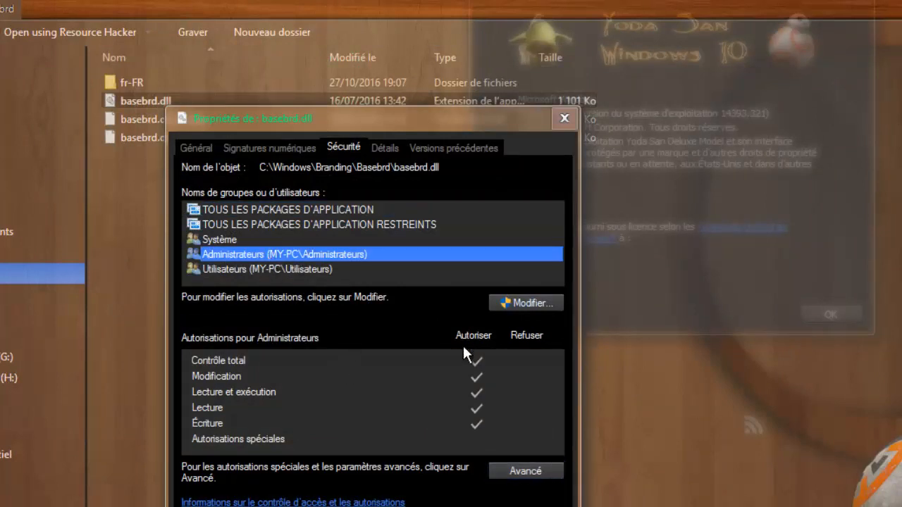
left_click(546, 302)
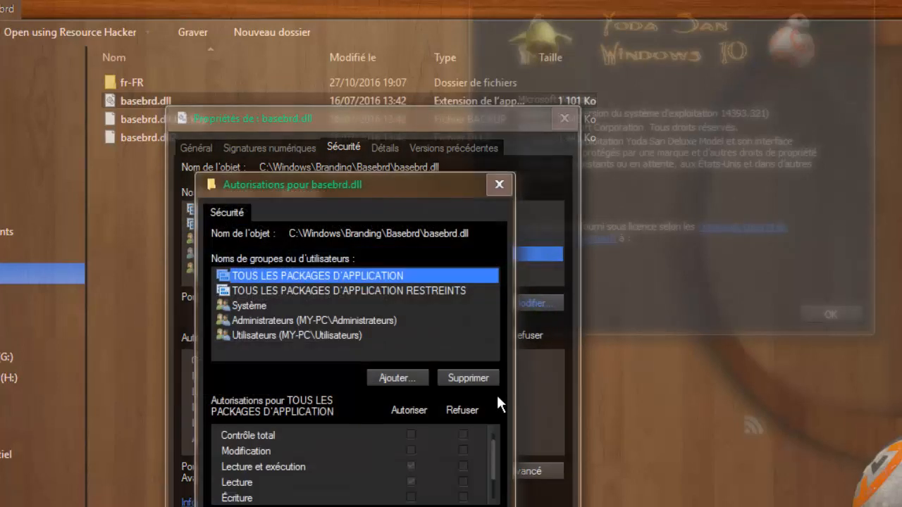
left_click(305, 321)
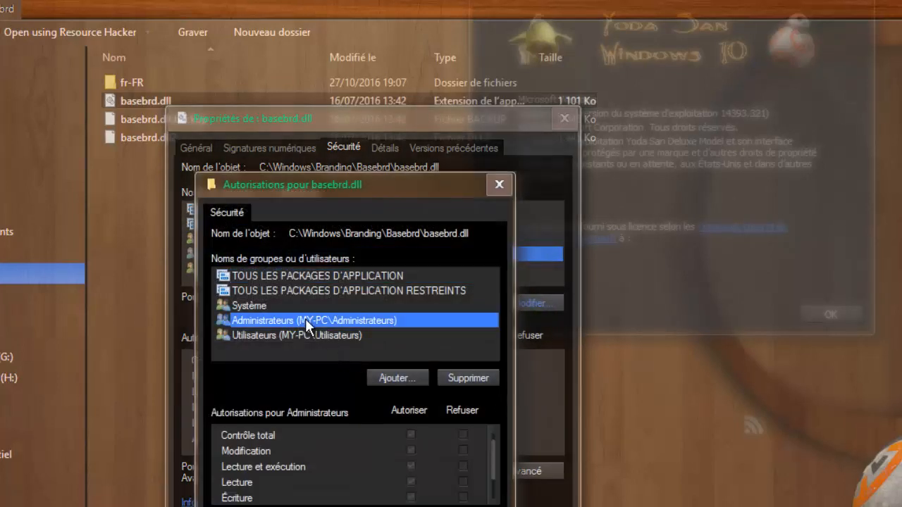
left_click(411, 434)
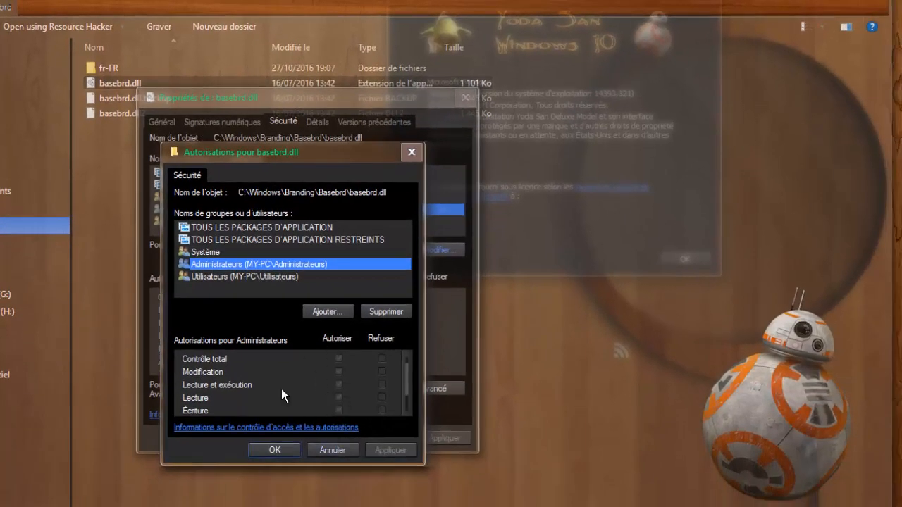
left_click(317, 450)
left_click(398, 439)
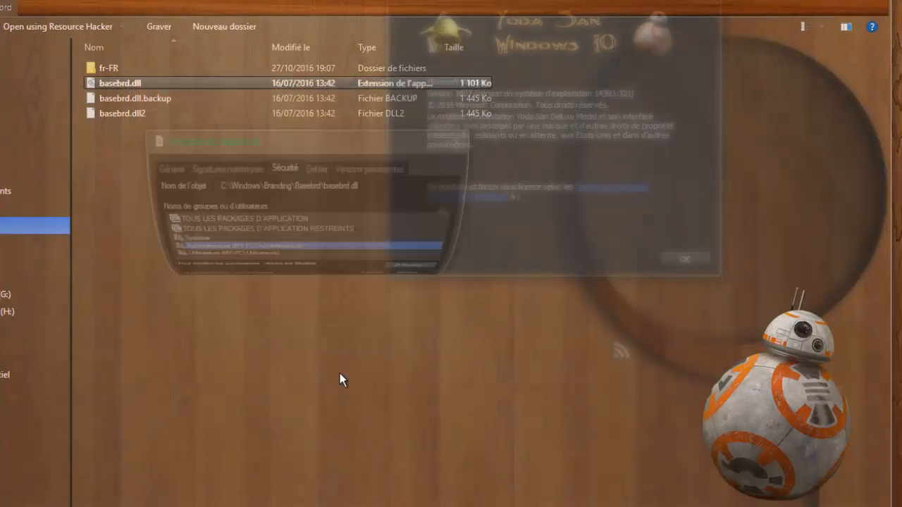
left_click(344, 337)
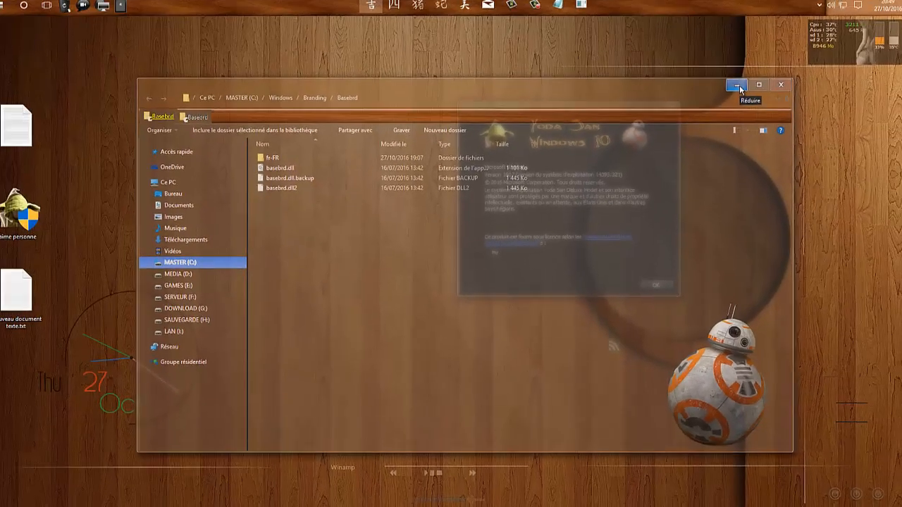
Minimize the Basebrd folder window, show the OEM information in OEM Configurator again, and close it to return to the Windows version window.
left_click(739, 85)
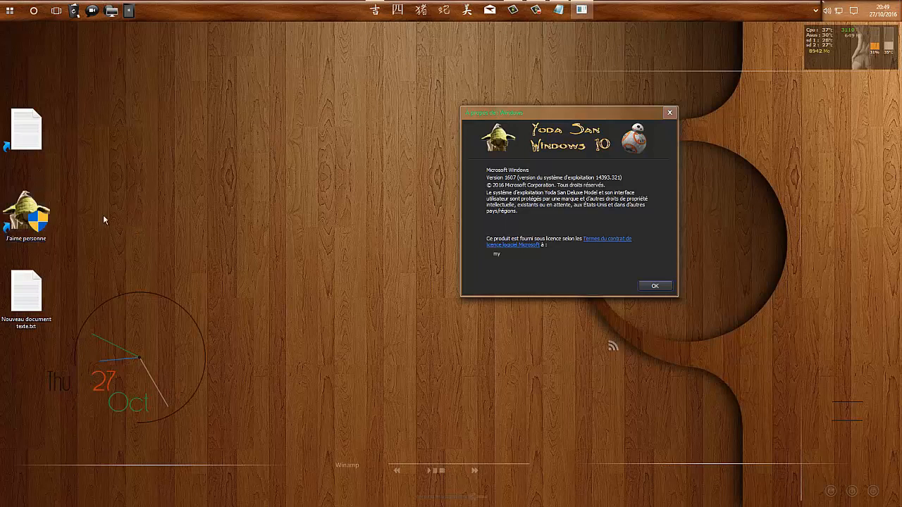
double_click(33, 214)
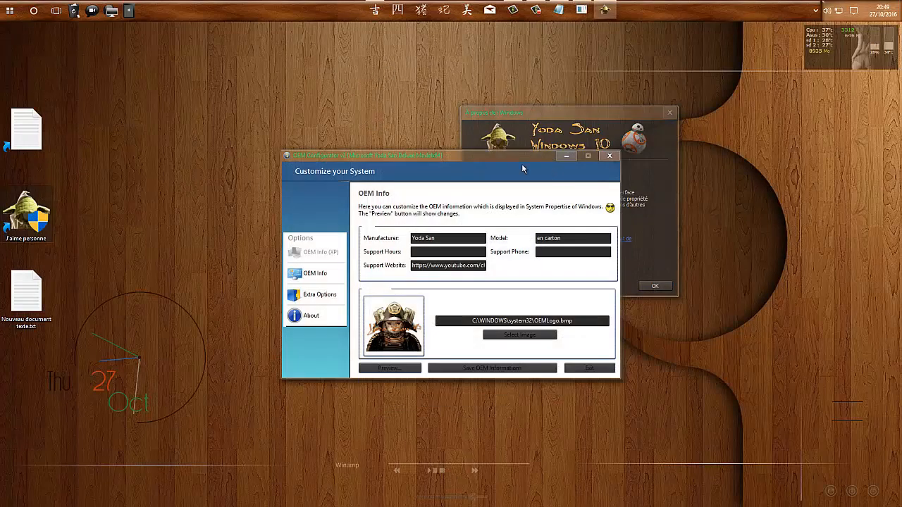
left_click(609, 156)
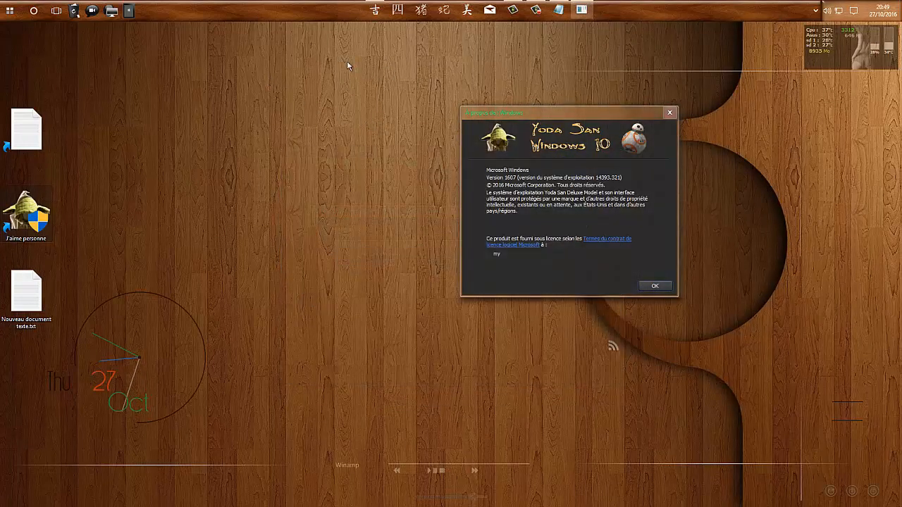
left_click(10, 11)
left_click(483, 125)
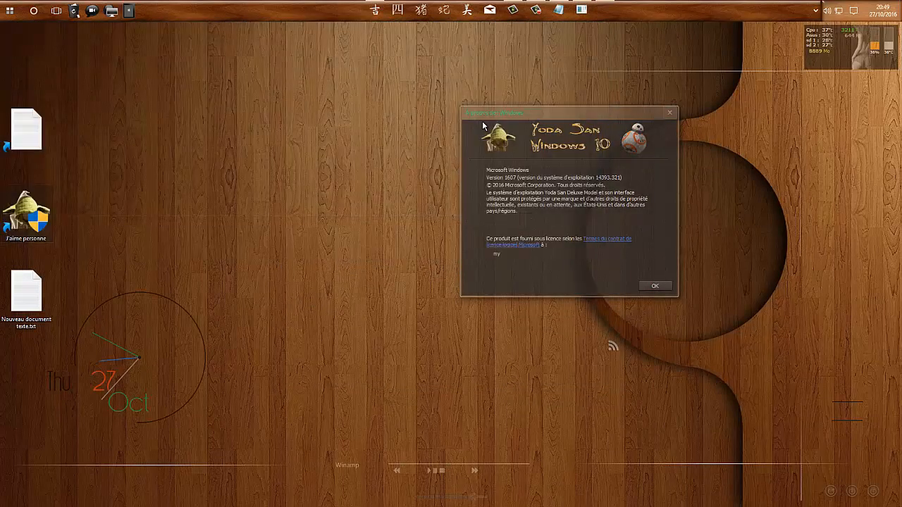
Locate the French language folder fr-FR under C:\Windows\Branding\Basebrd and open it in File Explorer.
left_click(231, 145)
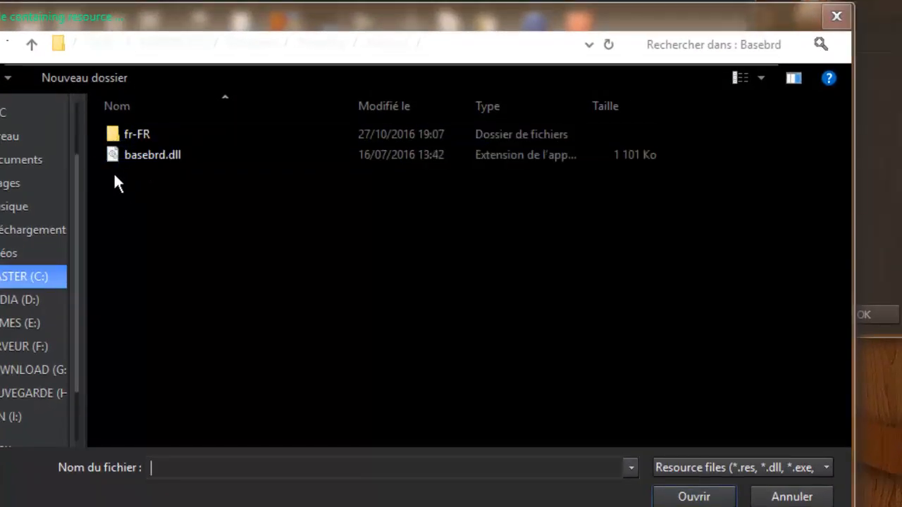
double_click(134, 134)
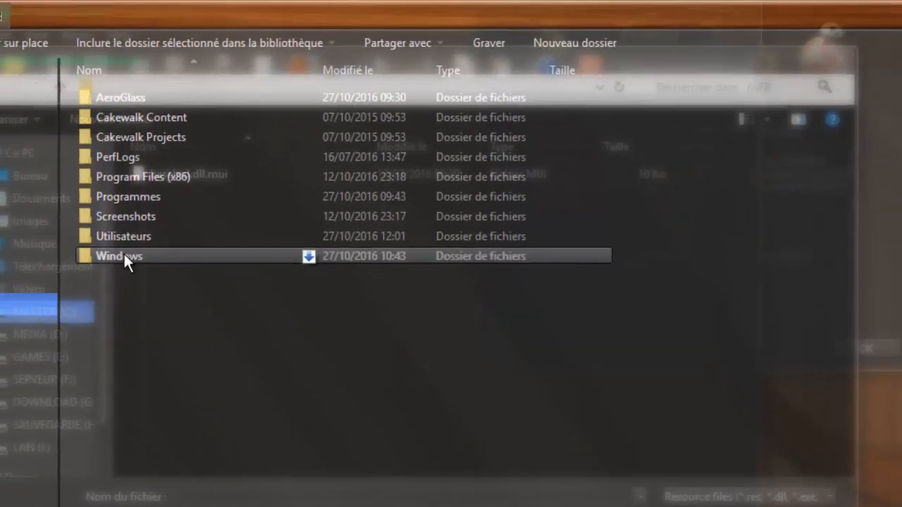
double_click(101, 220)
double_click(172, 293)
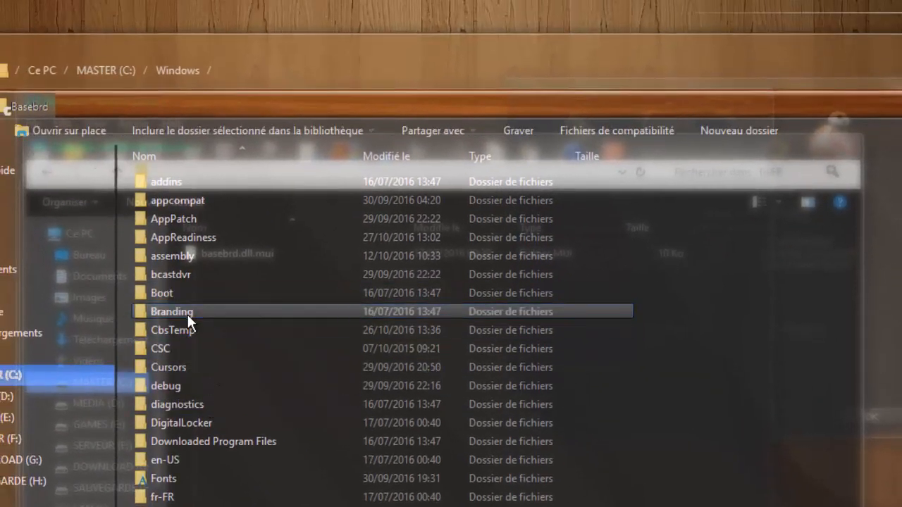
double_click(176, 183)
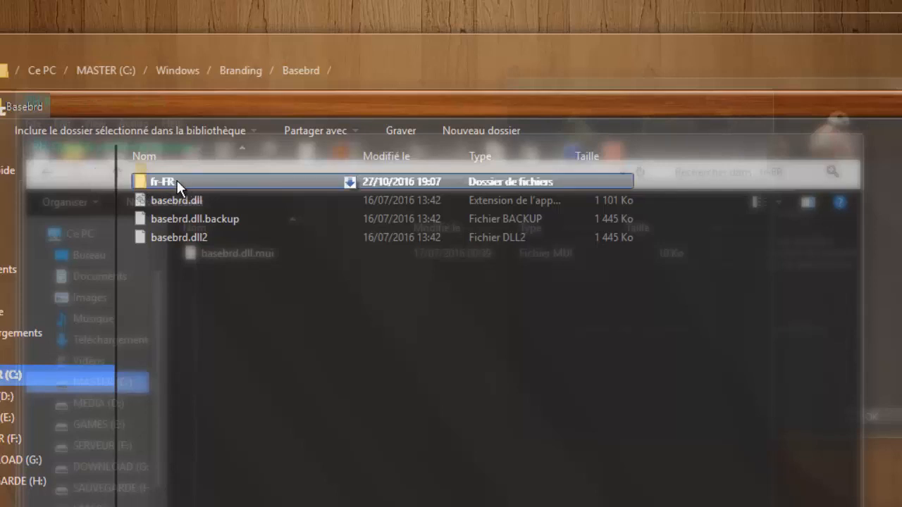
mouse_move(162, 184)
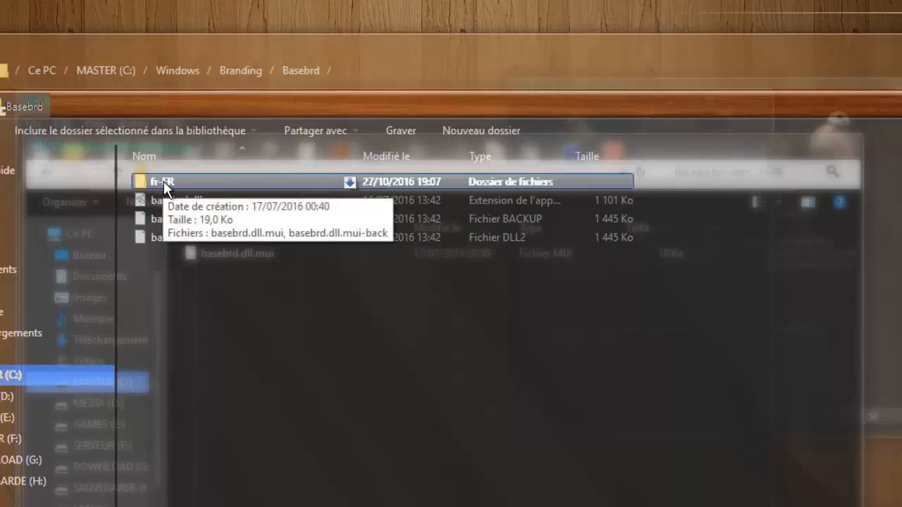
double_click(164, 181)
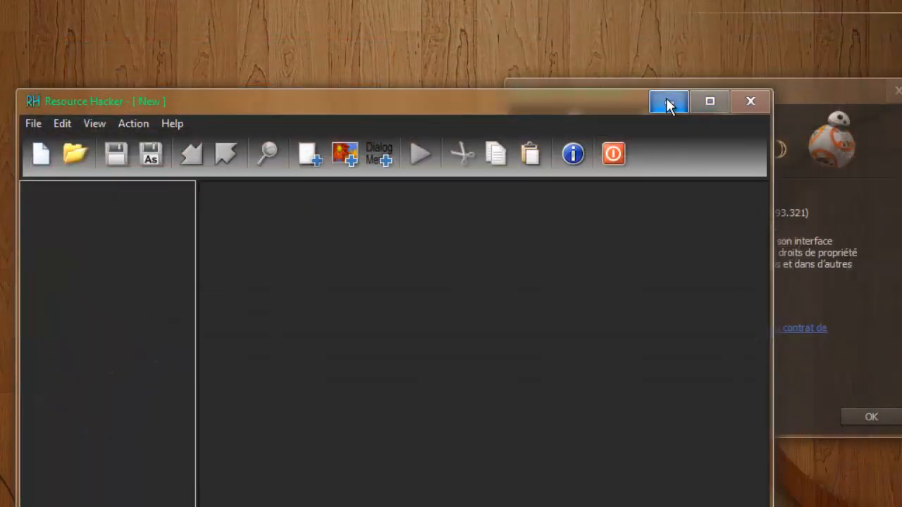
Point out basebrd.dll.mui in the fr-FR folder and return to the empty Resource Hacker window.
left_click(666, 103)
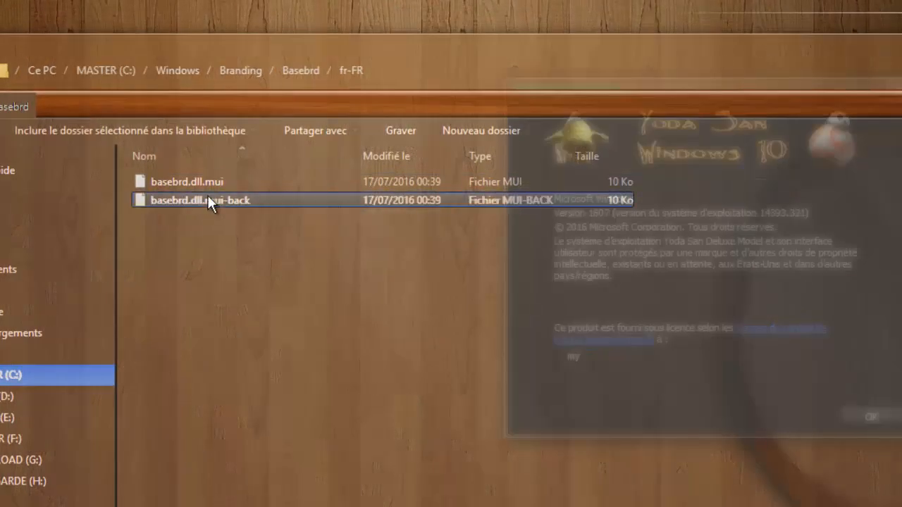
left_click(195, 187)
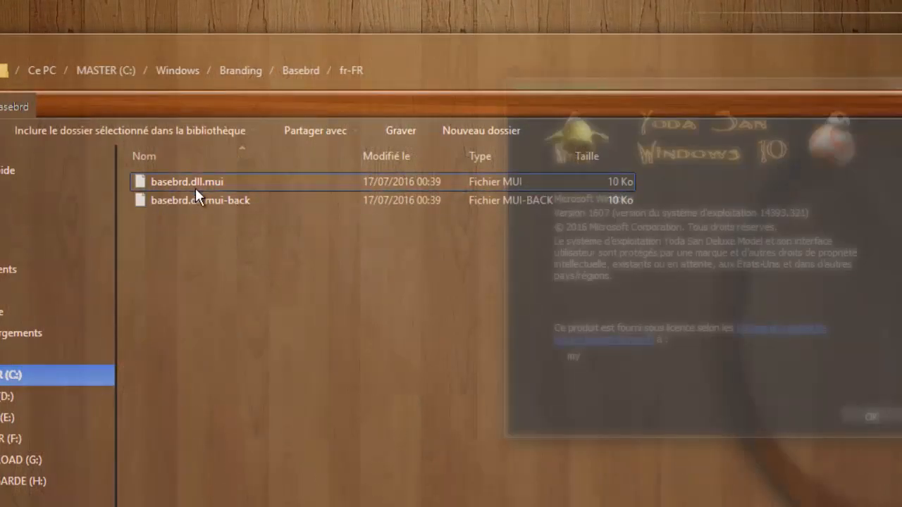
left_click(195, 185)
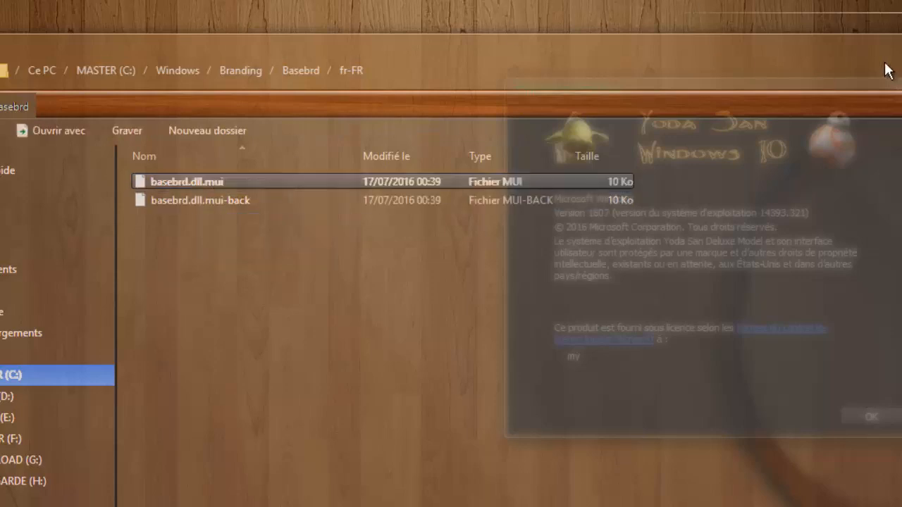
left_click(901, 48)
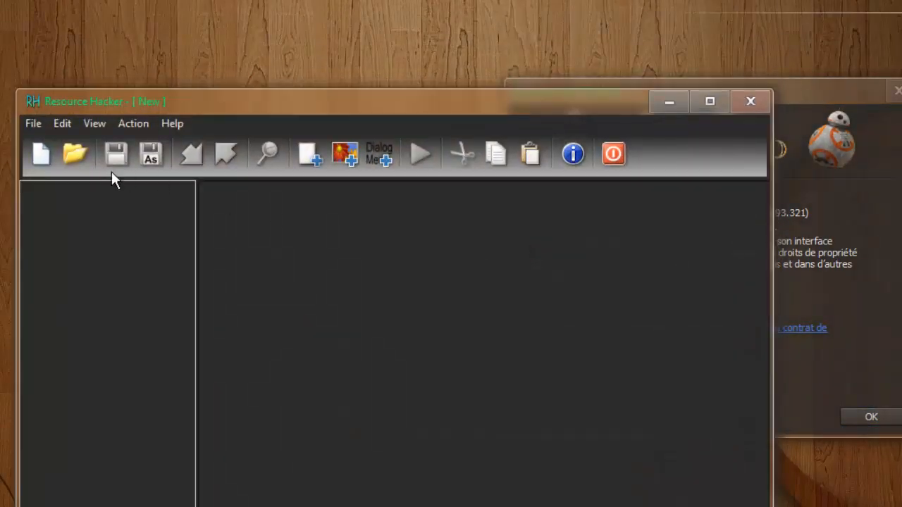
Open basebrd.dll.mui from the fr-FR folder of Basebrd in Resource Hacker.
left_click(72, 155)
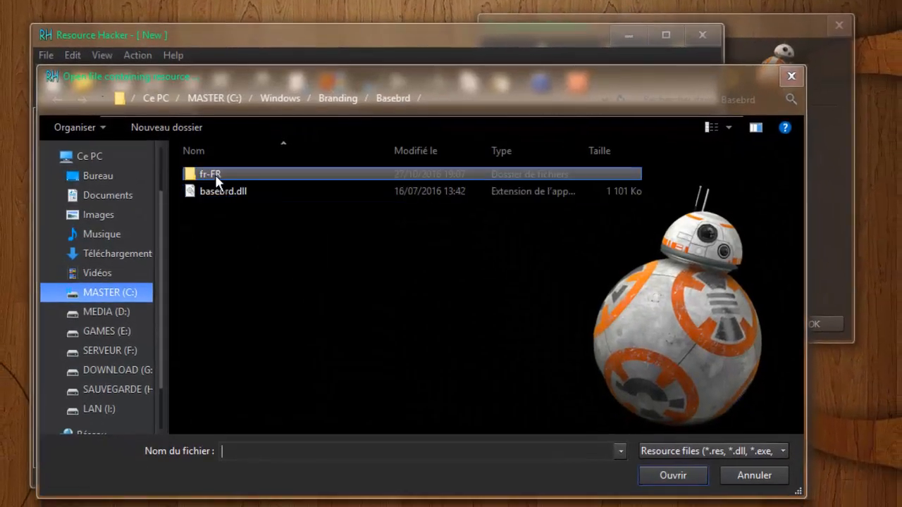
double_click(215, 174)
left_click(229, 176)
left_click(671, 476)
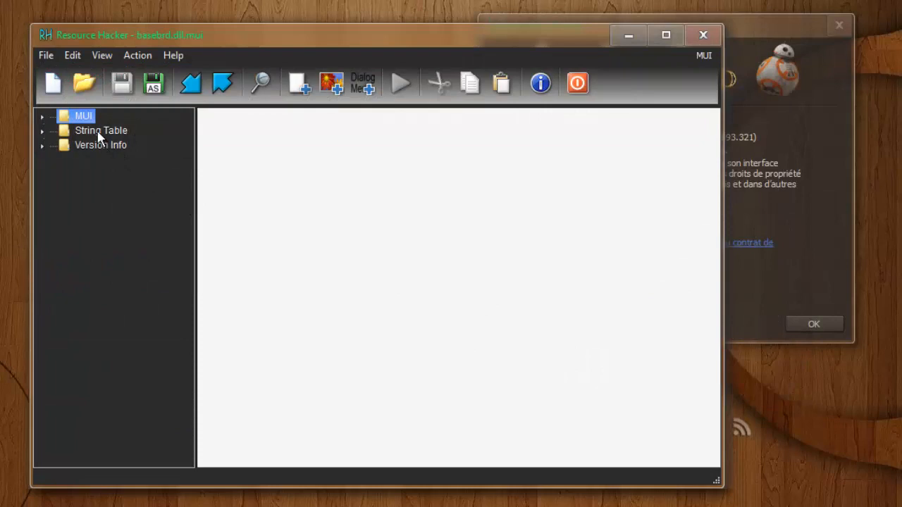
Expand the String Table and examine its resources from 1 : 1036 through 20 : 1036 for the Windows edition names.
double_click(98, 134)
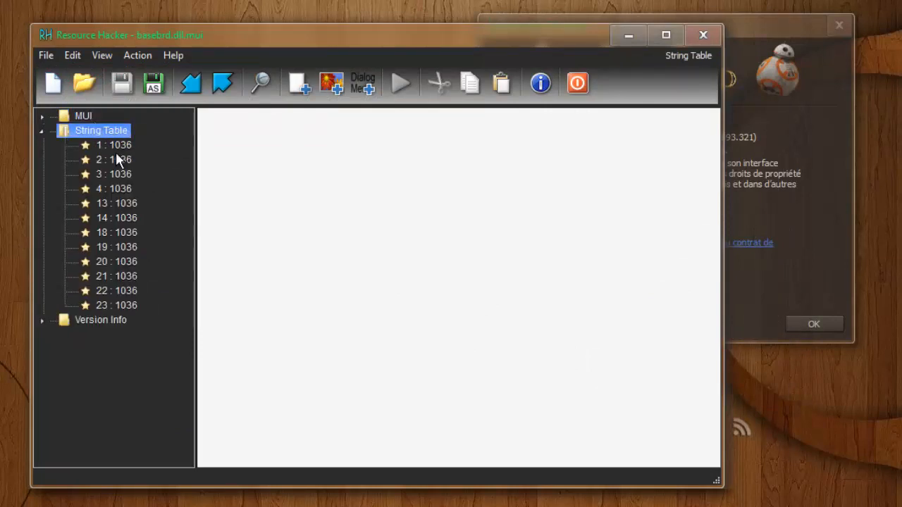
left_click(119, 147)
left_click(117, 159)
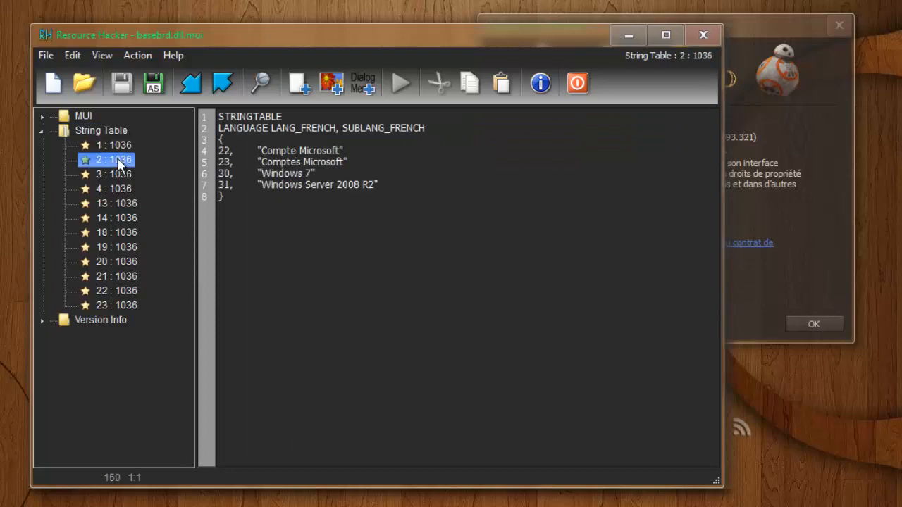
left_click(121, 176)
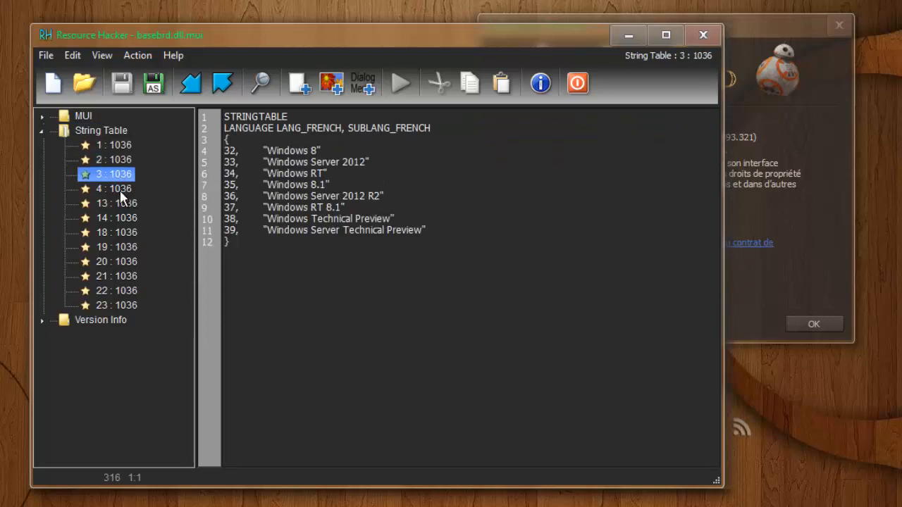
left_click(120, 190)
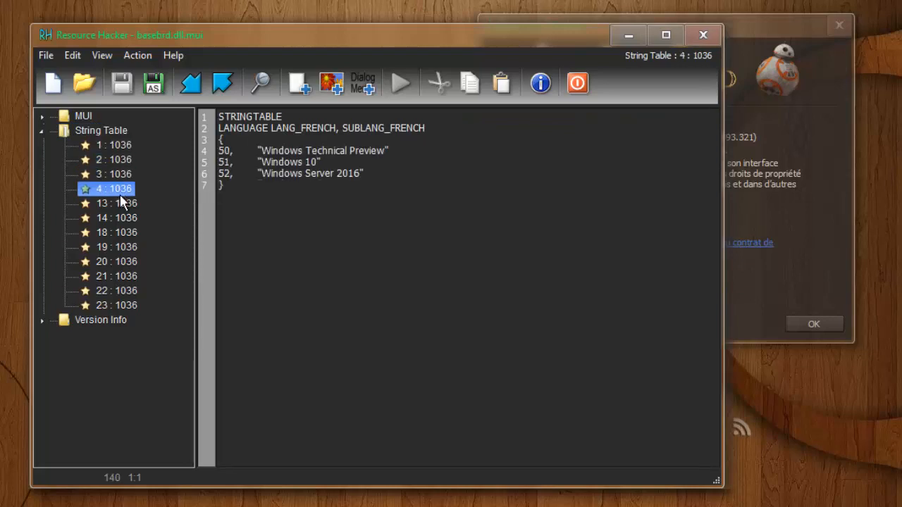
left_click(122, 204)
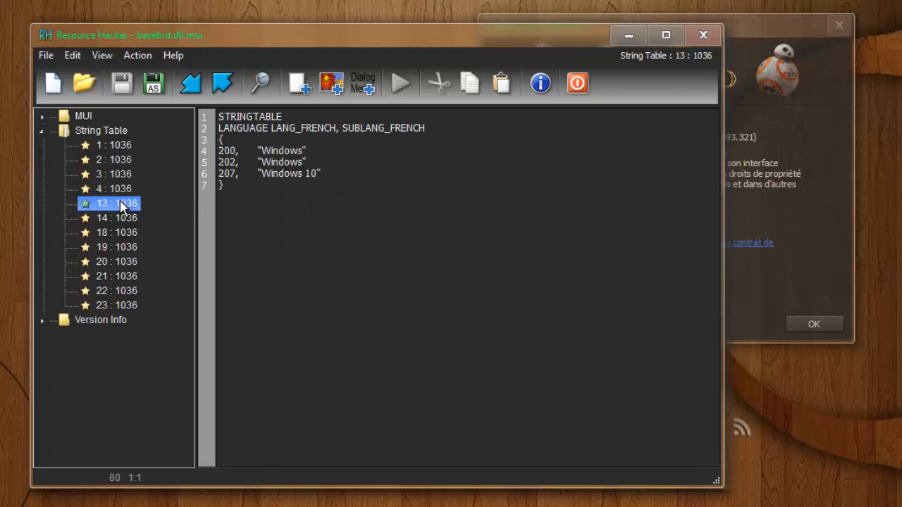
left_click(123, 218)
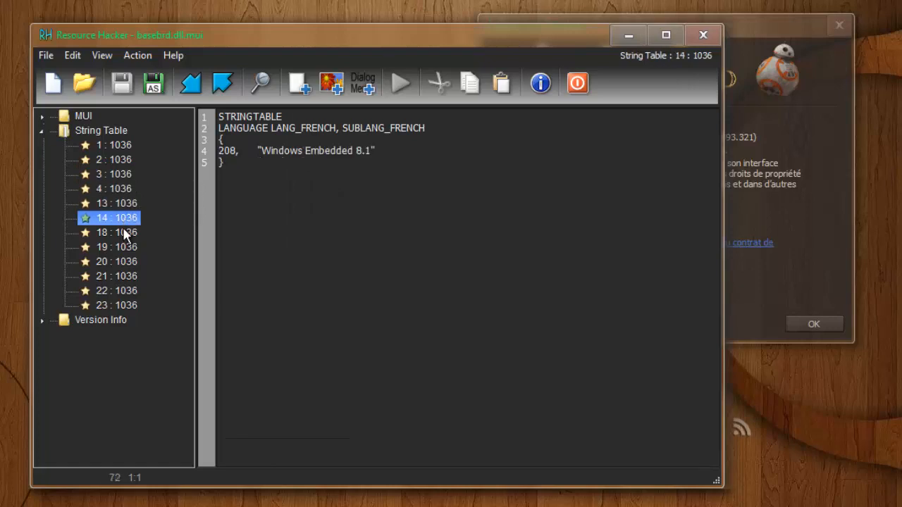
left_click(125, 235)
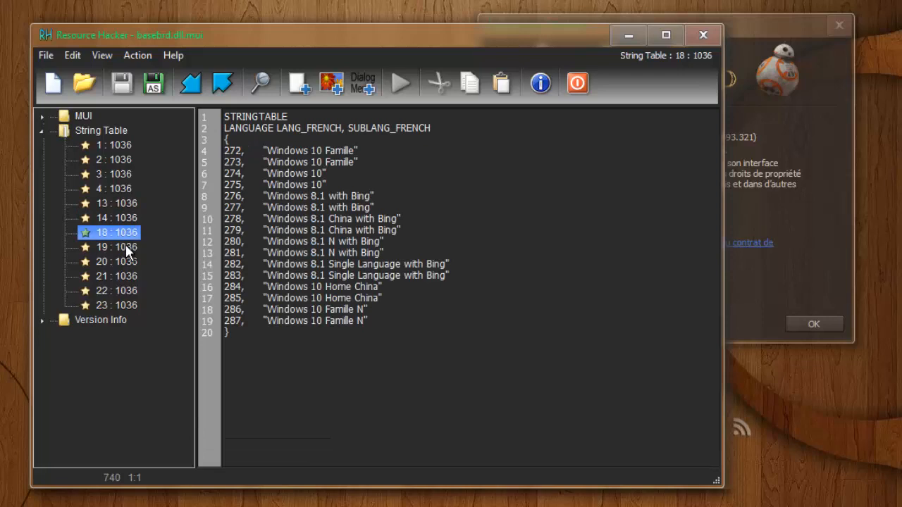
left_click(125, 246)
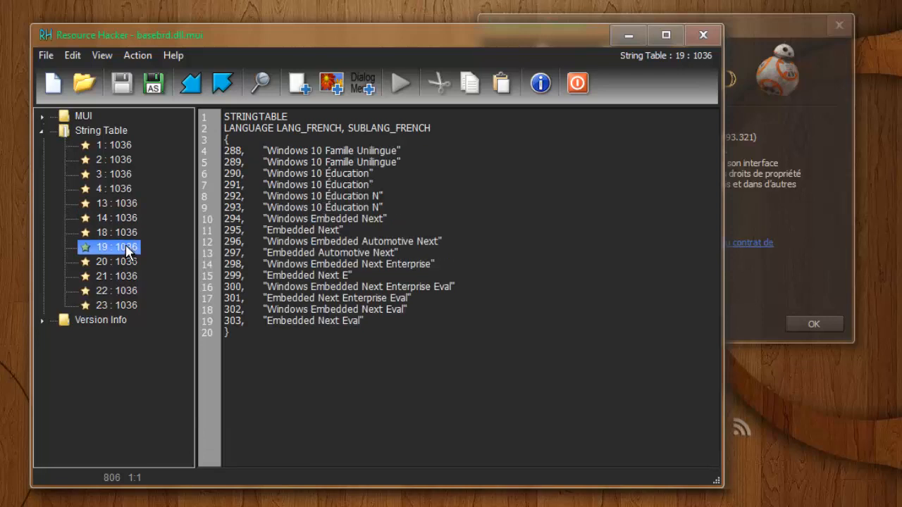
left_click(126, 263)
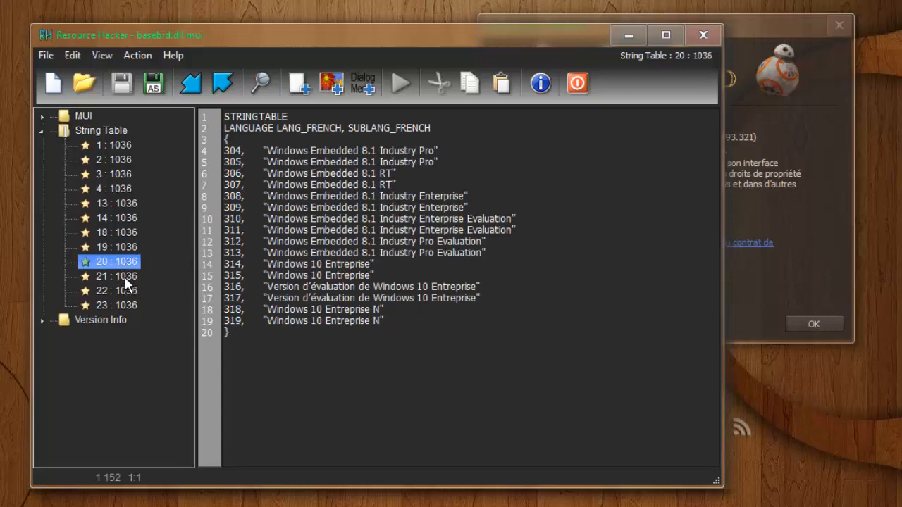
In string table 21 : 1036, retype the edition name of entry 332 as "Yoda San Deluxe Model" and compile the script.
left_click(127, 278)
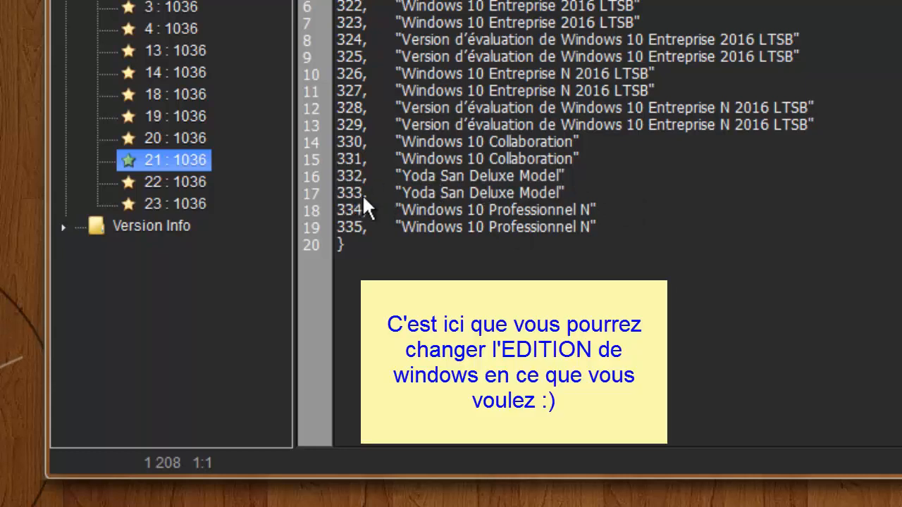
left_click(560, 176)
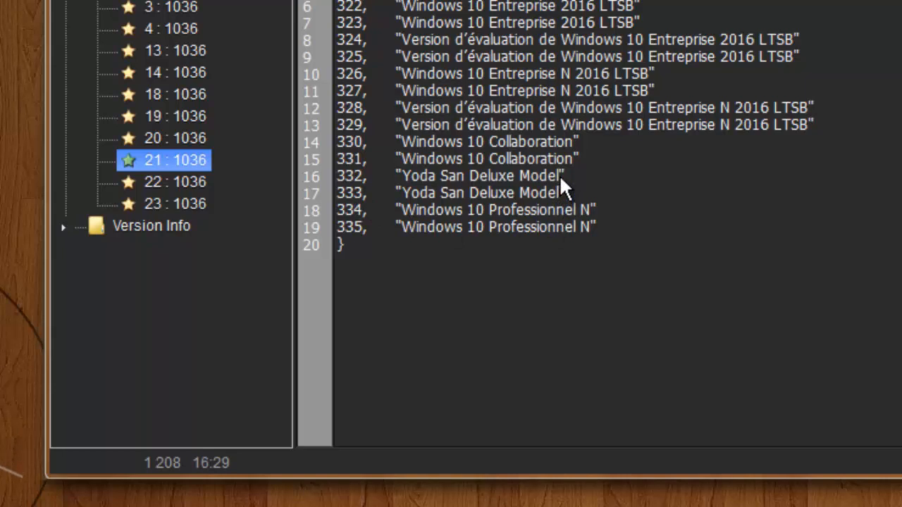
key("BackSpace")
key("BackSpace")
key("BackSpace")
key("BackSpace")
key("BackSpace")
key("BackSpace")
key("BackSpace")
key("BackSpace")
key("BackSpace")
key("BackSpace")
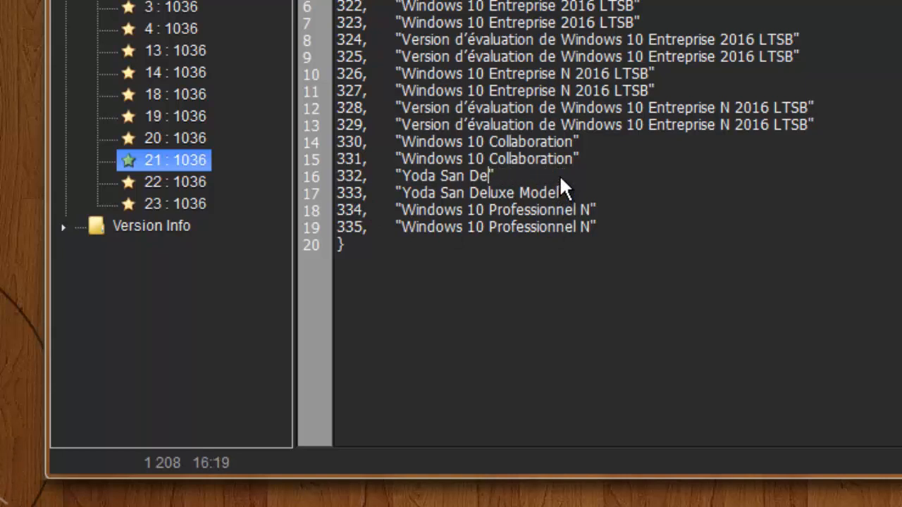
key("BackSpace")
key("BackSpace")
key("BackSpace")
key("BackSpace")
key("BackSpace")
key("BackSpace")
key("BackSpace")
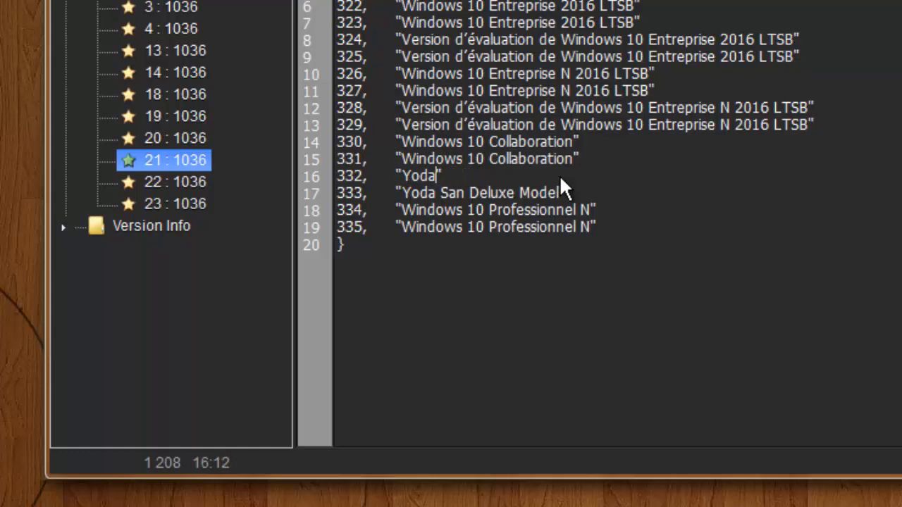
type("San eluxe")
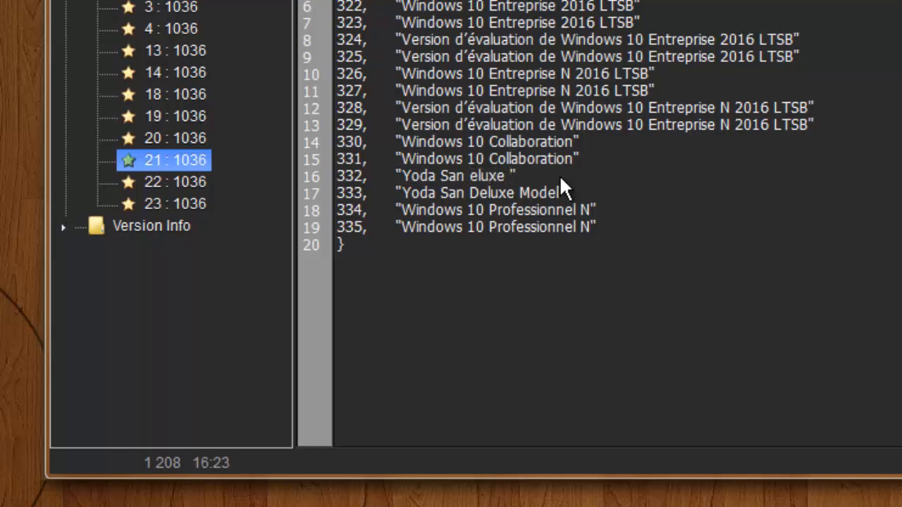
key("BackSpace")
key("BackSpace")
key("BackSpace")
key("BackSpace")
key("BackSpace")
key("BackSpace")
type("Deluxe ")
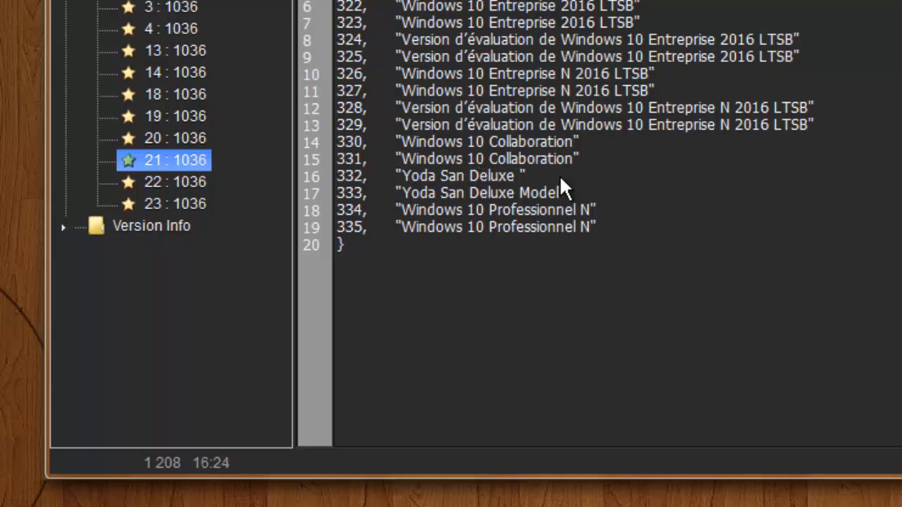
type("Model")
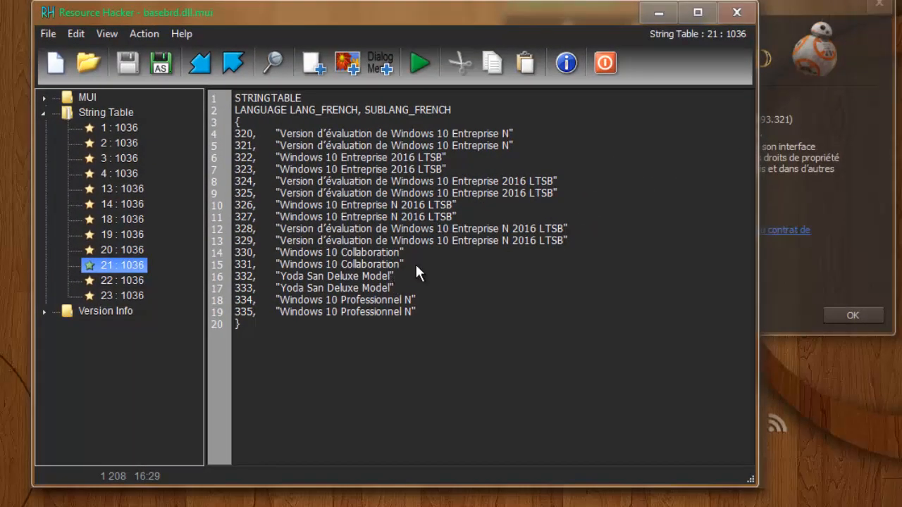
left_click(612, 62)
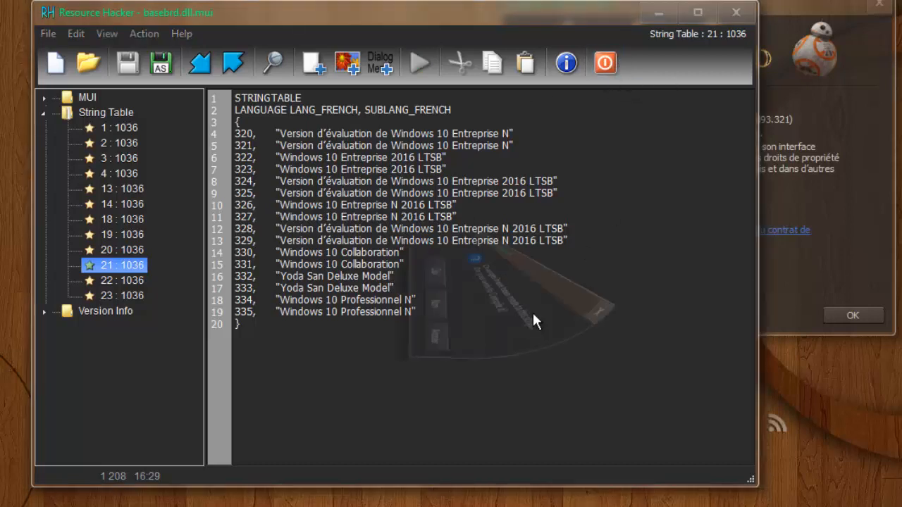
left_click(408, 345)
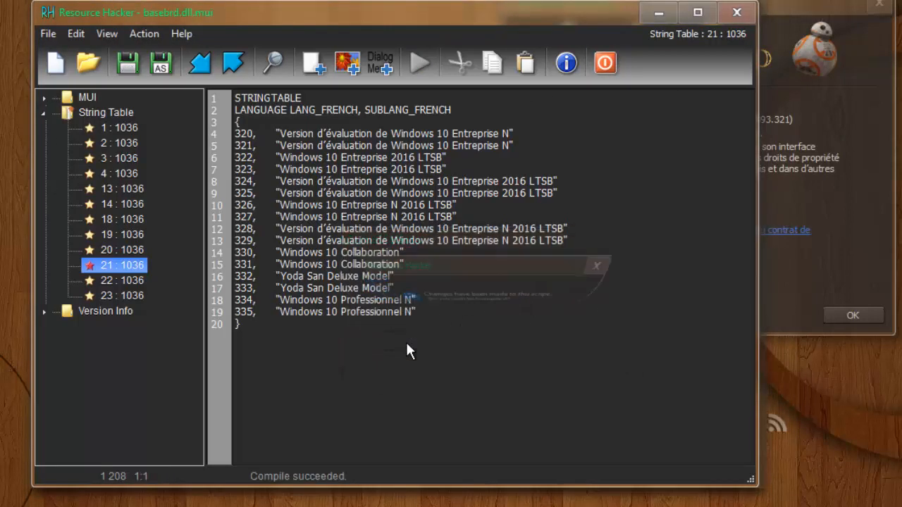
left_click(55, 34)
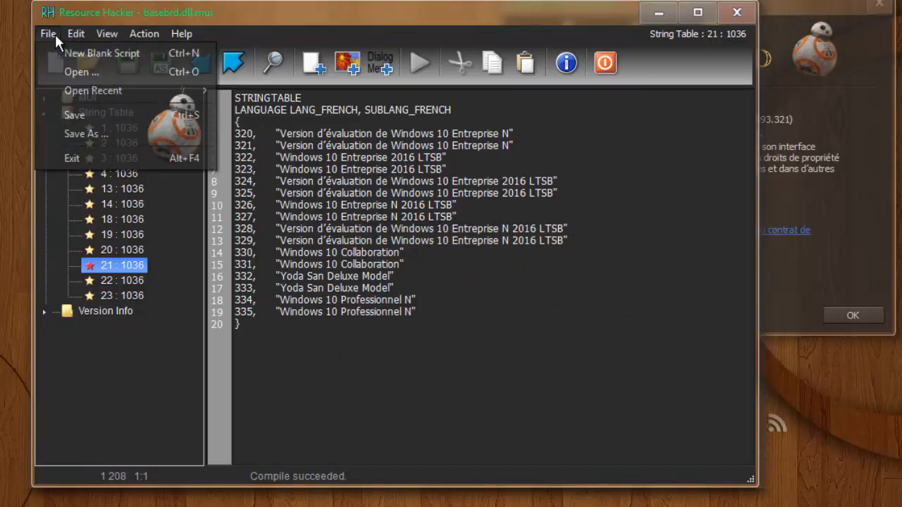
left_click(86, 131)
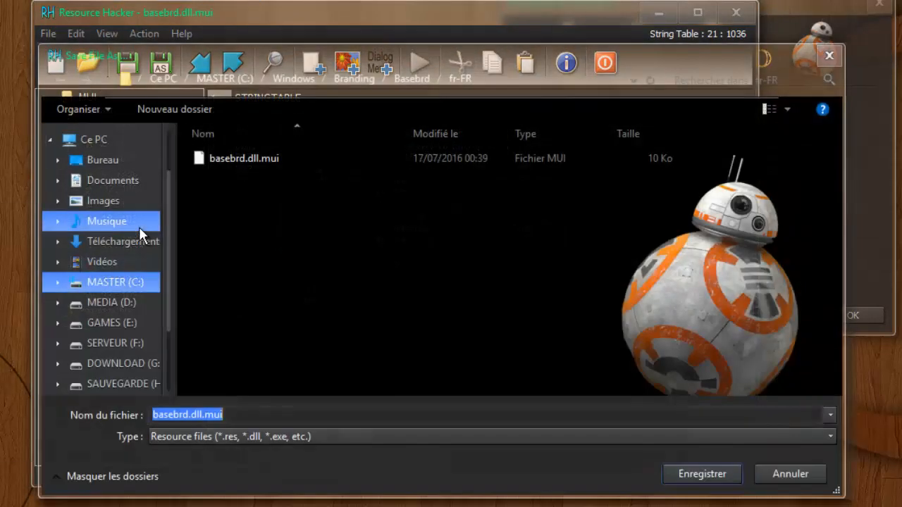
left_click(240, 415)
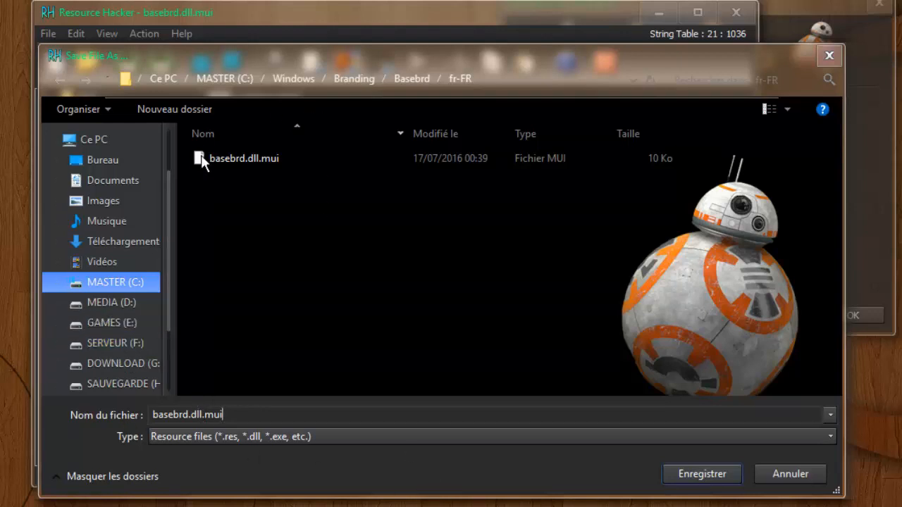
left_click(787, 474)
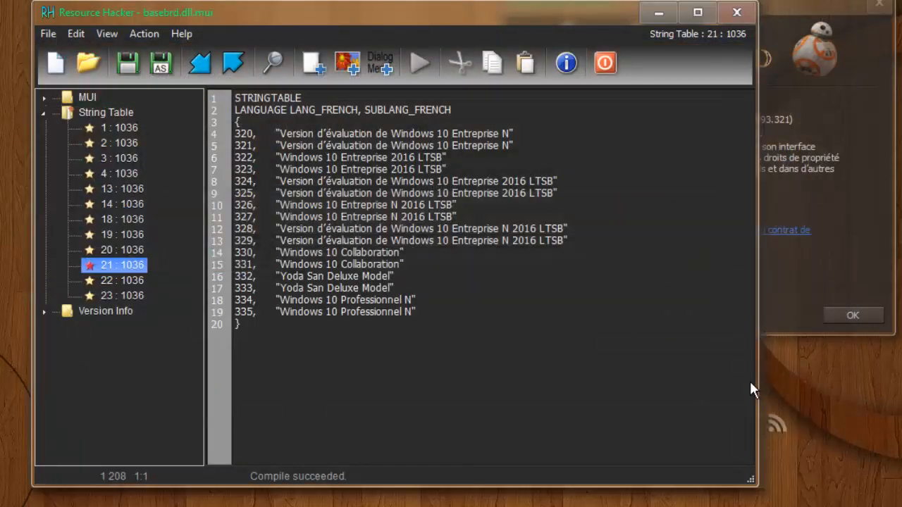
Close Resource Hacker without saving the changes to basebrd.dll.mui, and close the About Windows dialog.
left_click(736, 14)
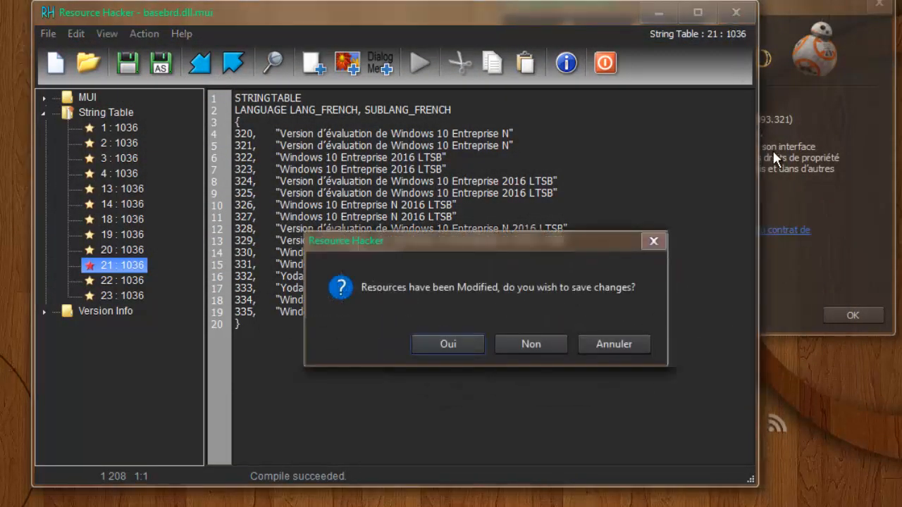
left_click(531, 344)
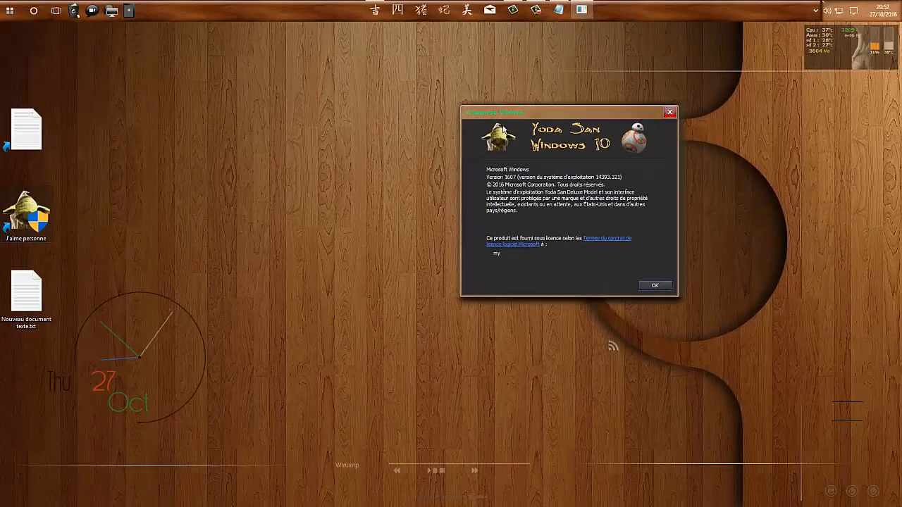
key("Escape")
Open the System Protection settings to examine the restore and restore point creation options, and cancel the dialog without changes.
left_click(15, 13)
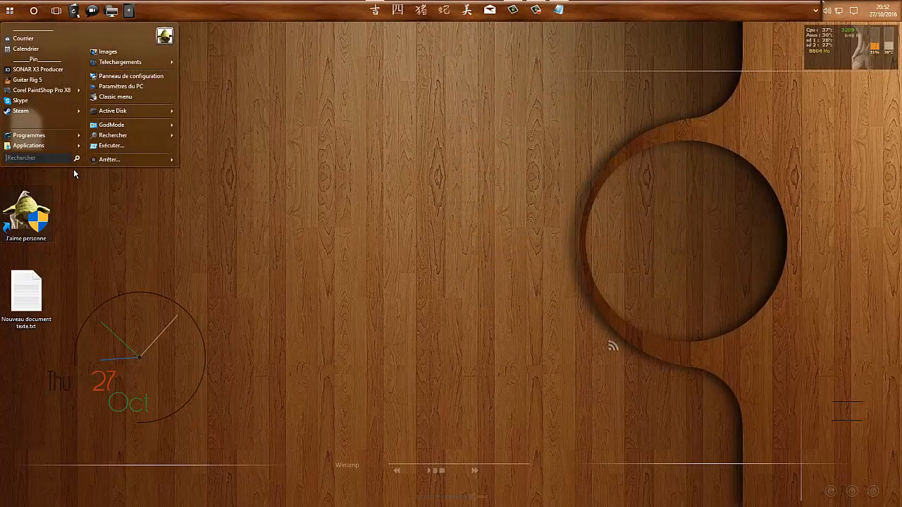
mouse_move(141, 110)
left_click(213, 134)
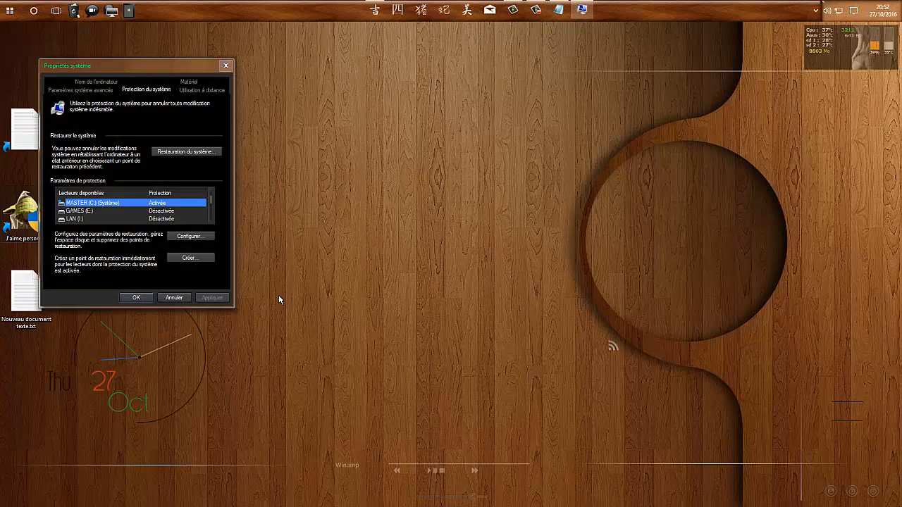
left_click_drag(135, 64, 260, 72)
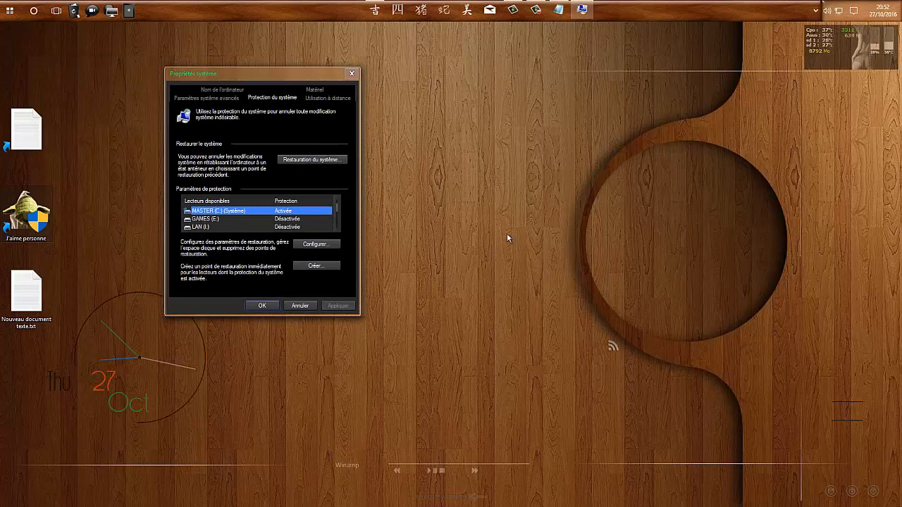
left_click(308, 309)
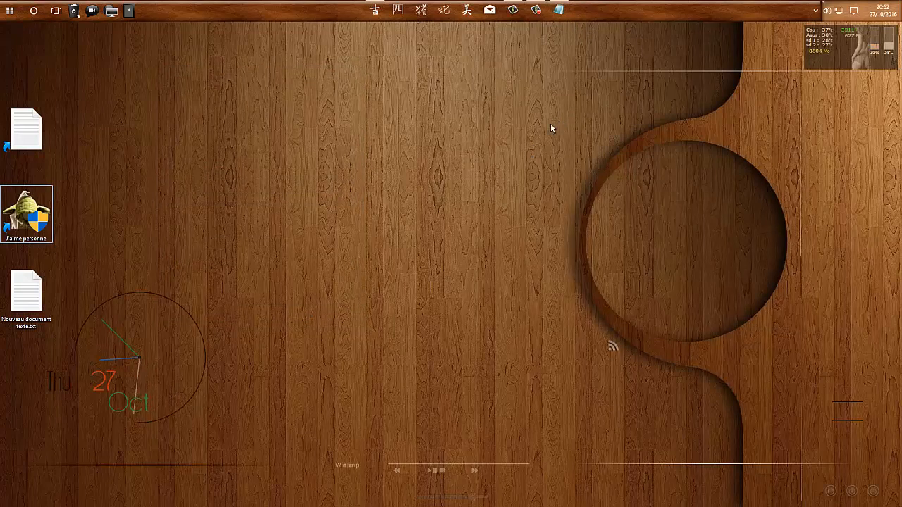
Run winver to display the About Windows dialog with the customized banner and edition name, and place it near the desktop's centre.
right_click(9, 13)
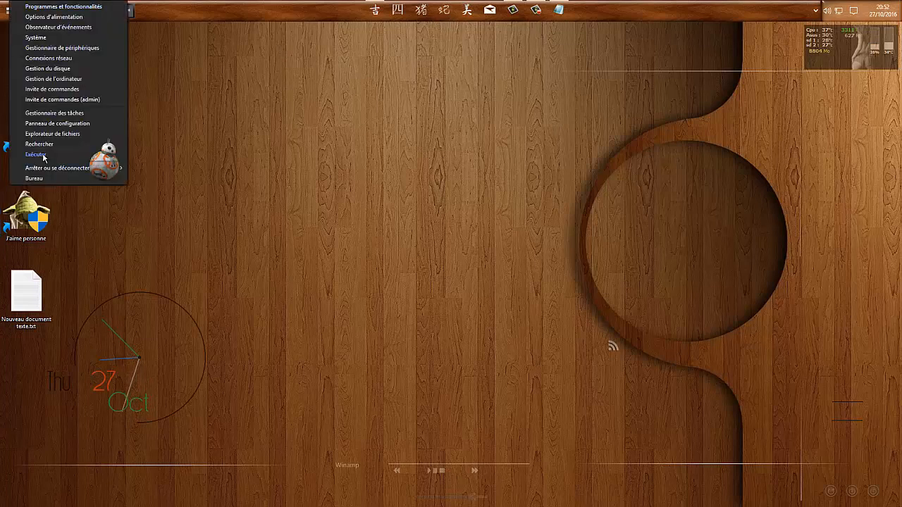
left_click(95, 157)
left_click(135, 104)
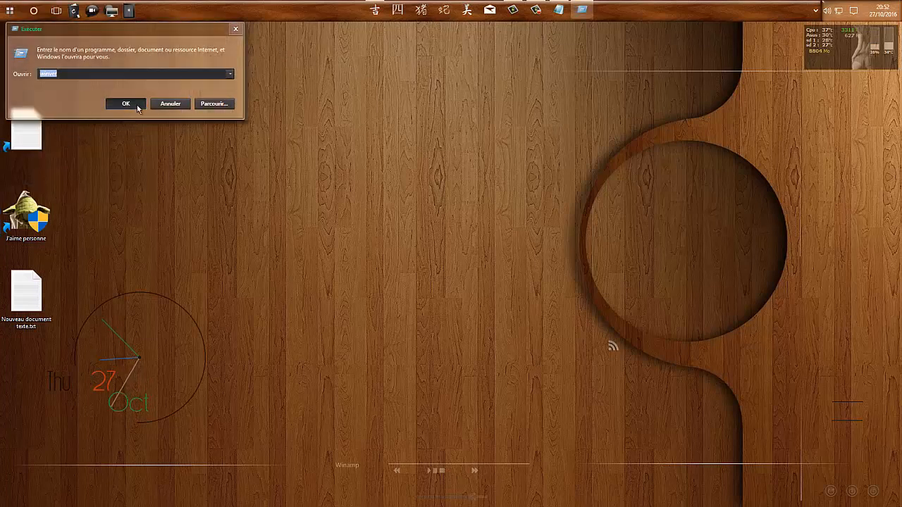
left_click_drag(112, 30, 442, 127)
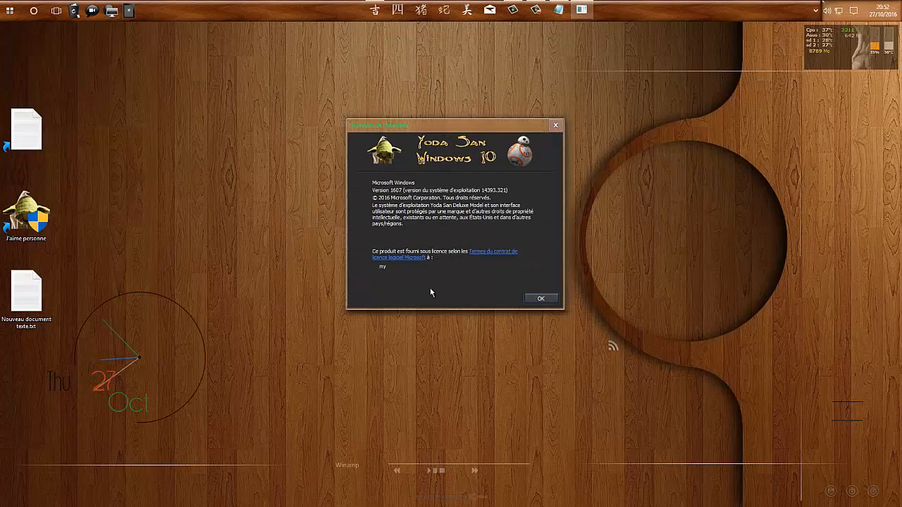
mouse_move(453, 126)
left_mouse_down()
mouse_move(471, 124)
mouse_move(419, 120)
mouse_move(465, 119)
mouse_move(451, 124)
left_mouse_up()
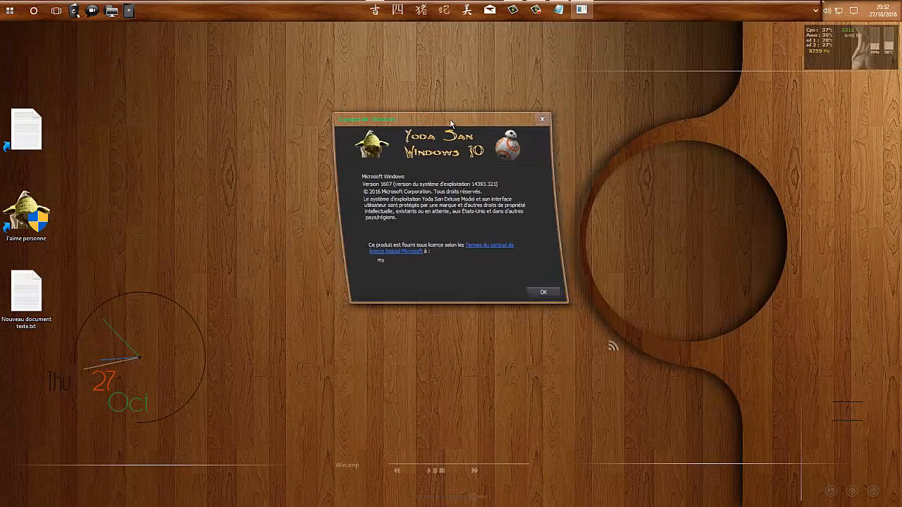